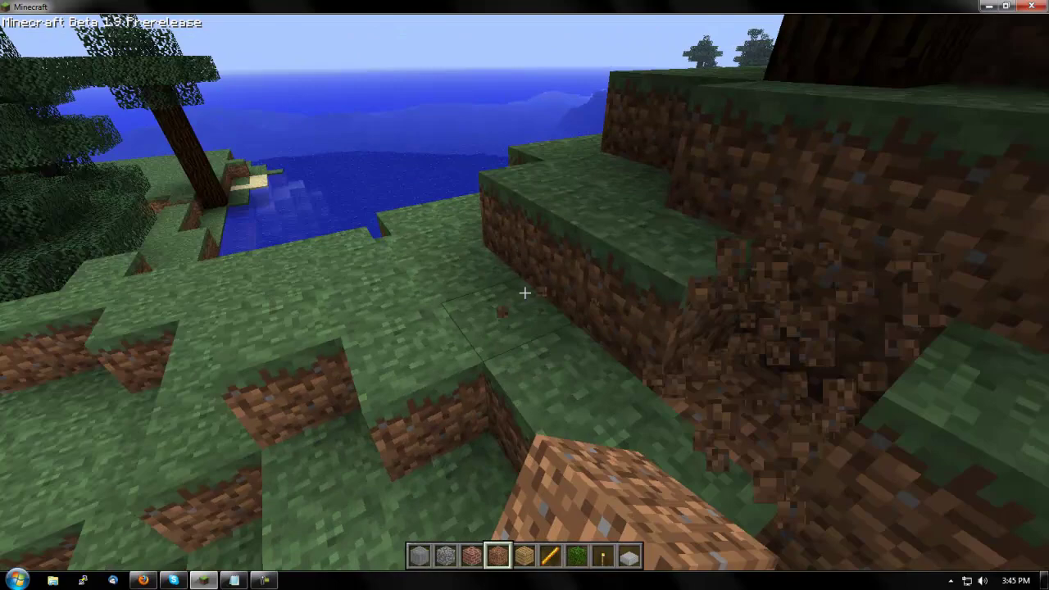
Break the hillside dirt block, walk through the trees, and break a dirt block atop the canopy.
left_click(524, 292)
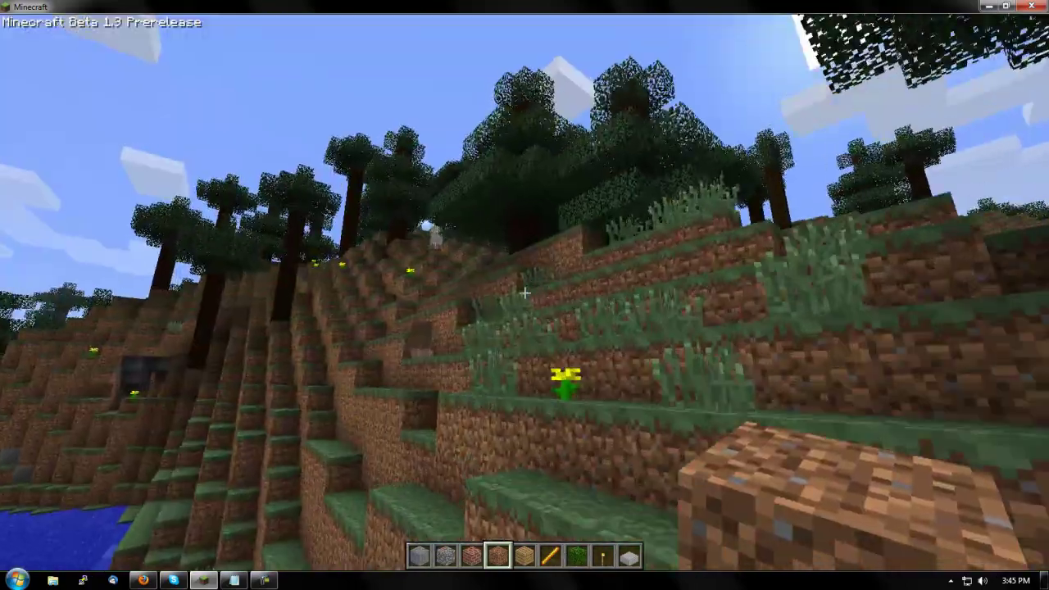
key("w")
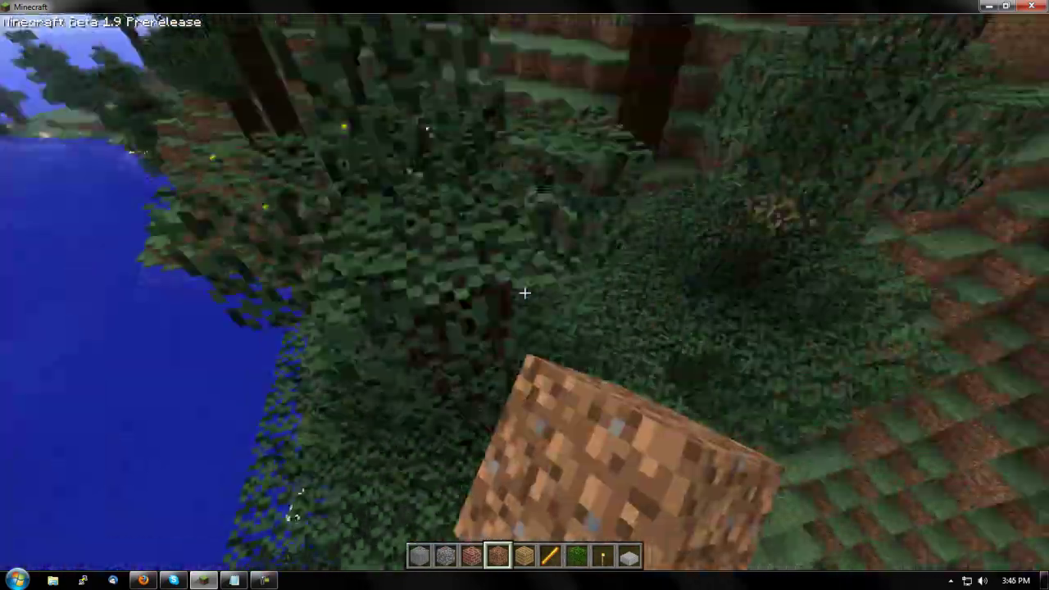
key("w")
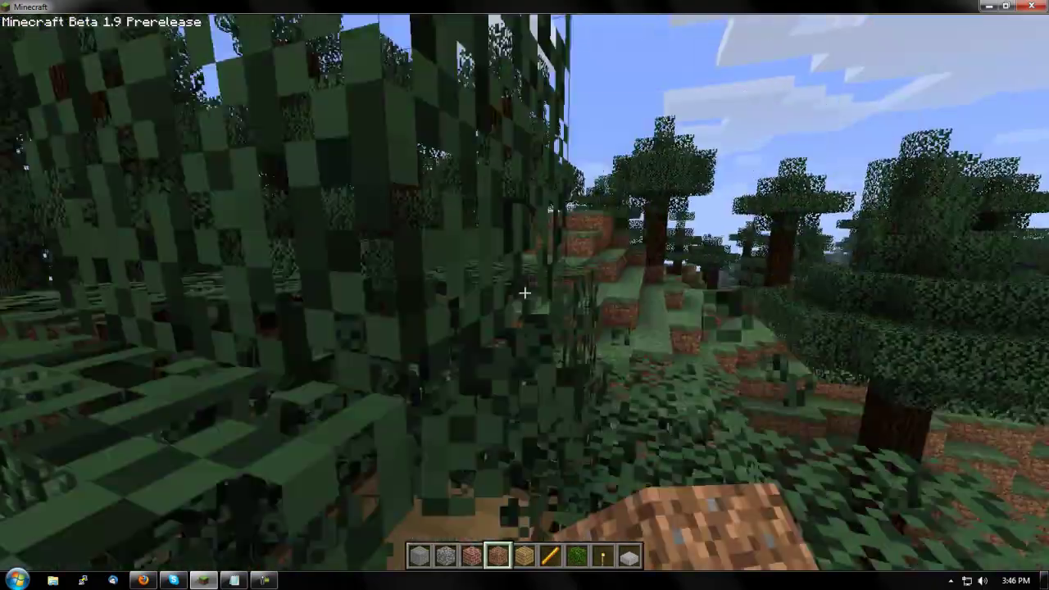
key("w")
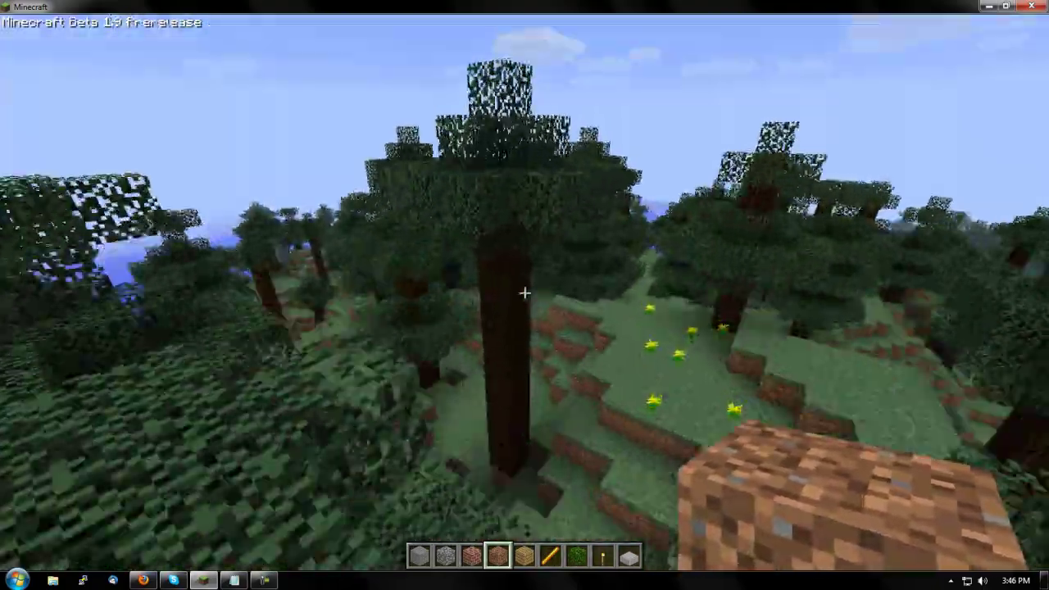
left_click(524, 292)
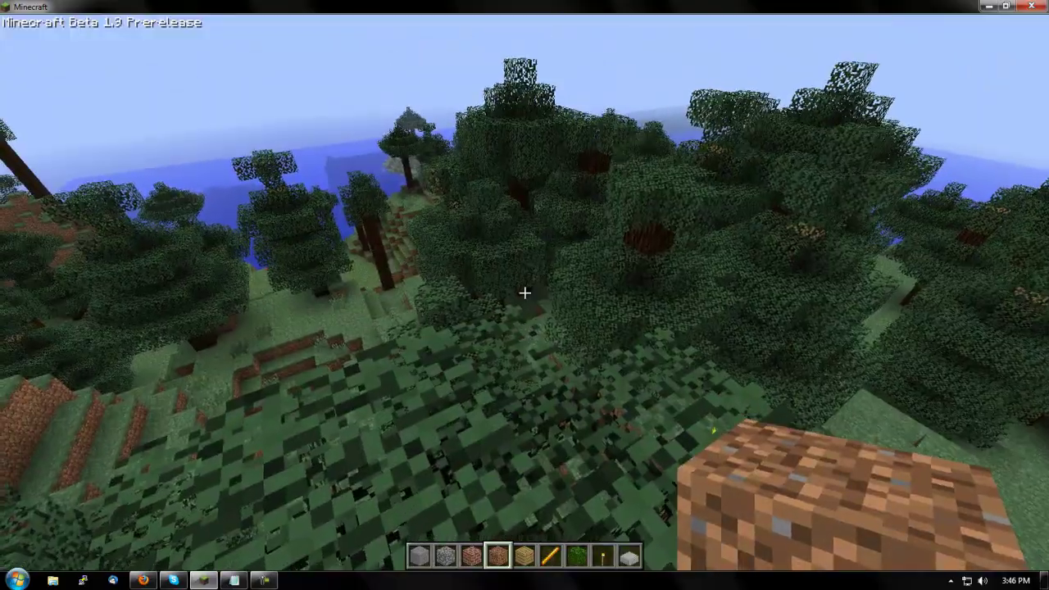
Pick nether brick from the creative item selection into hotbar slot 5, replacing the planks.
key("e")
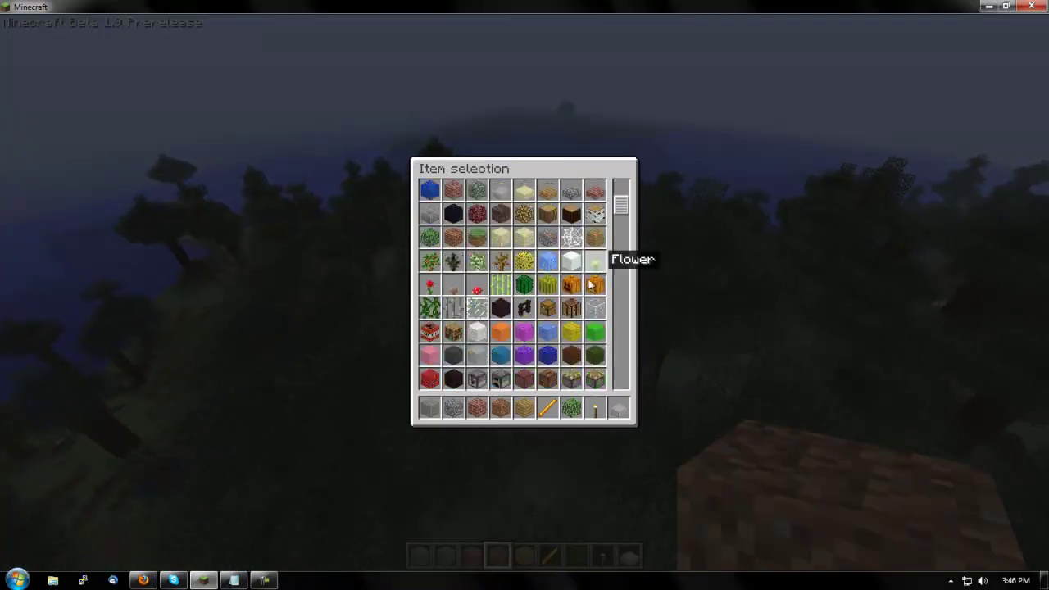
scroll(589, 283, "down", 15)
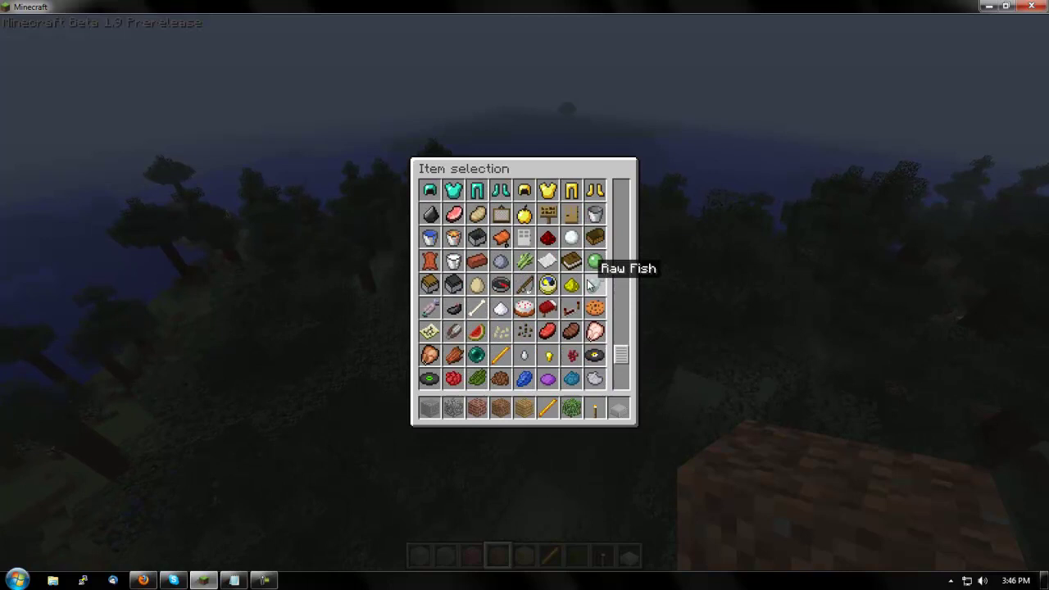
scroll(590, 282, "down", 2)
scroll(491, 299, "up", 3)
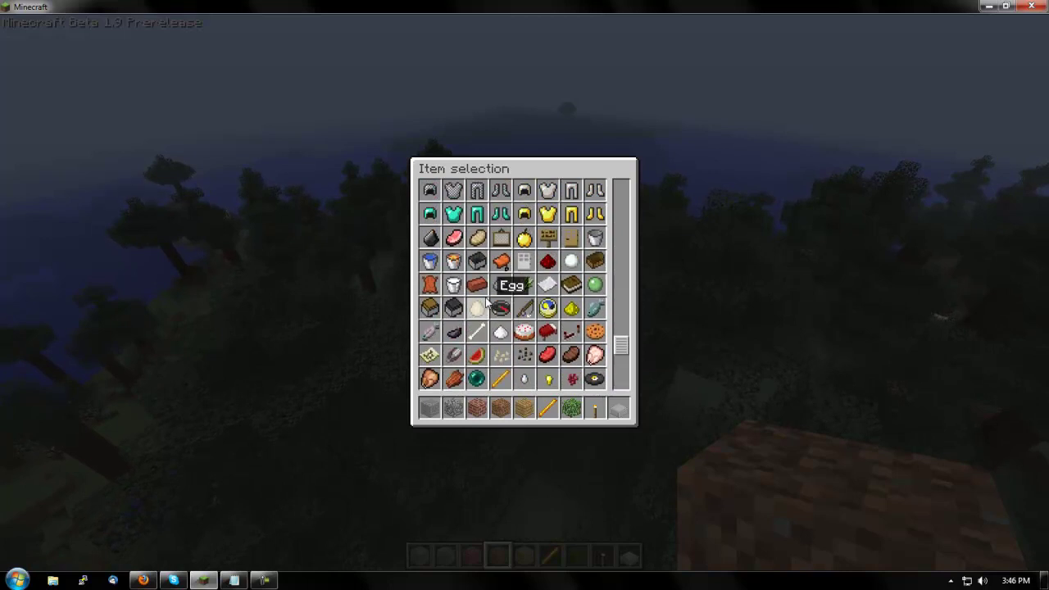
scroll(489, 303, "up", 12)
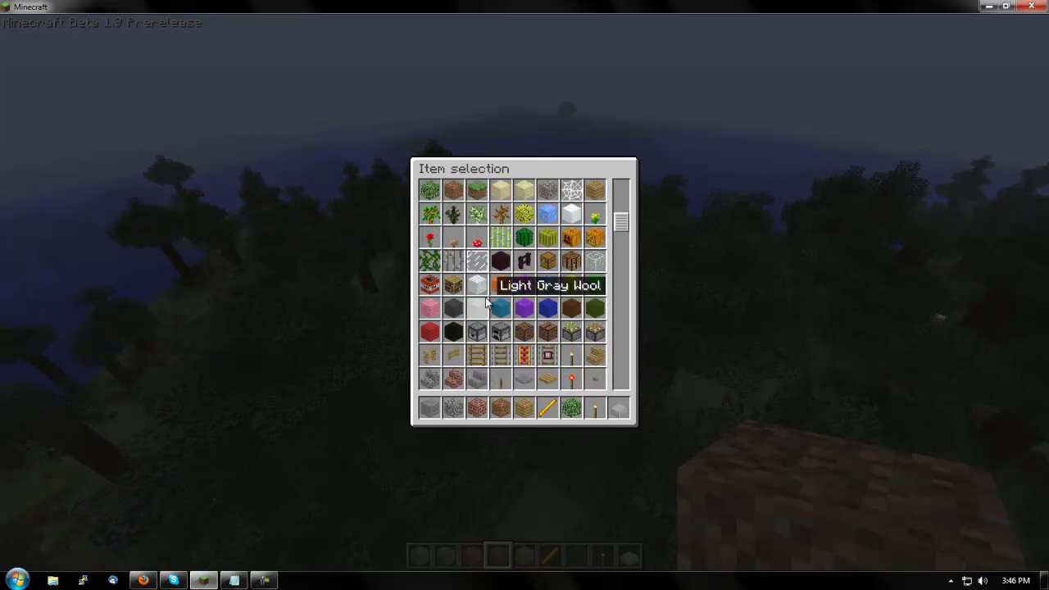
scroll(486, 304, "up", 3)
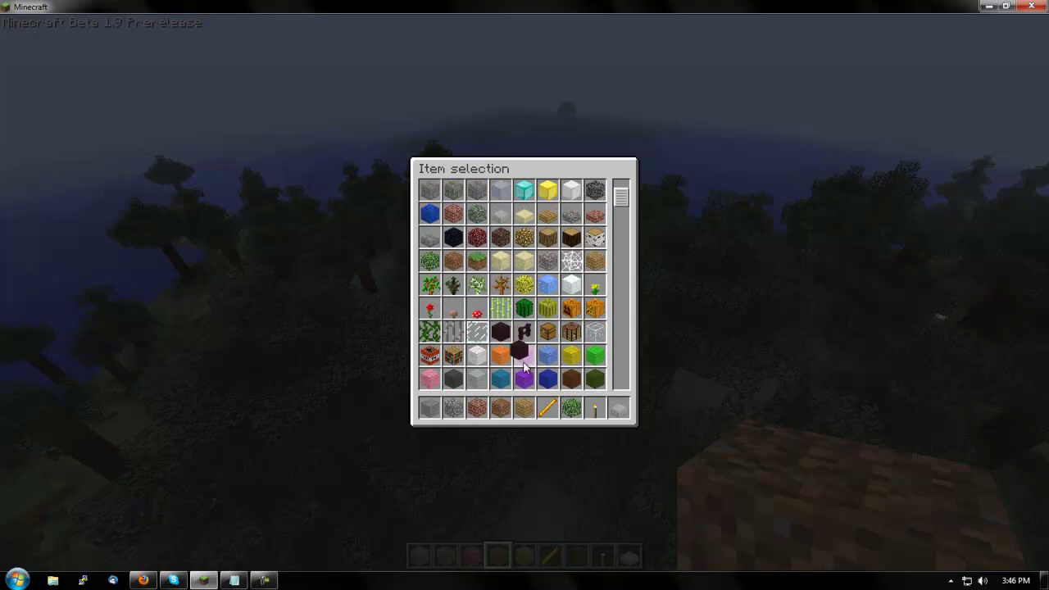
left_click(525, 407)
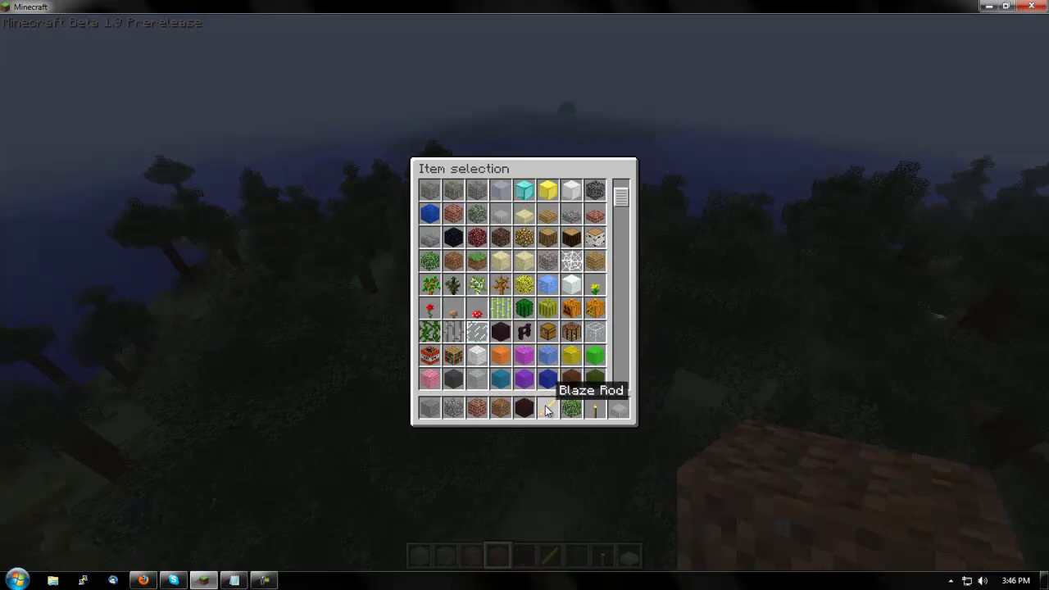
scroll(579, 322, "up", 1)
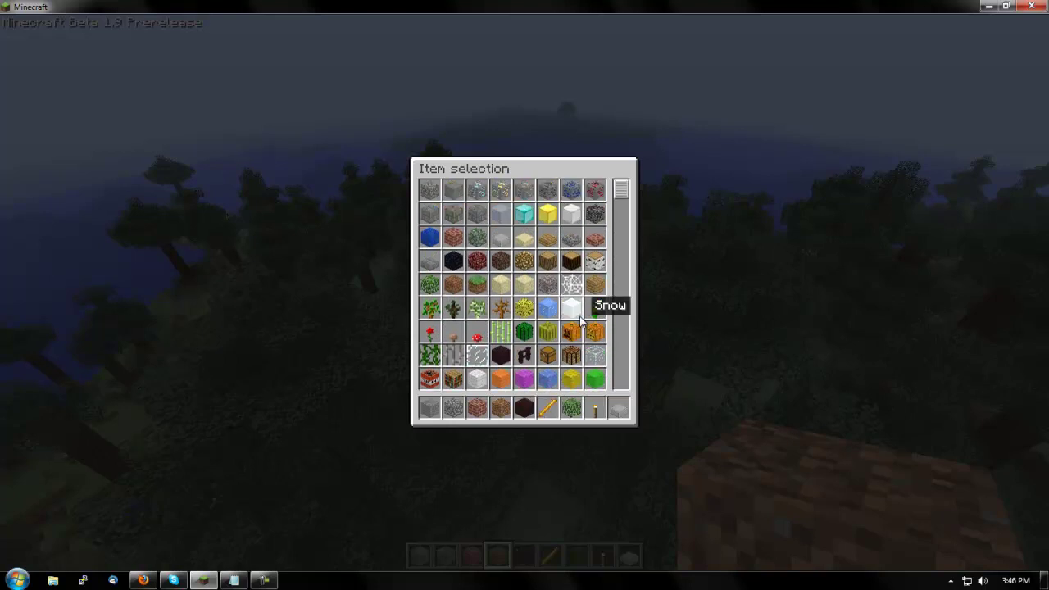
scroll(580, 321, "down", 15)
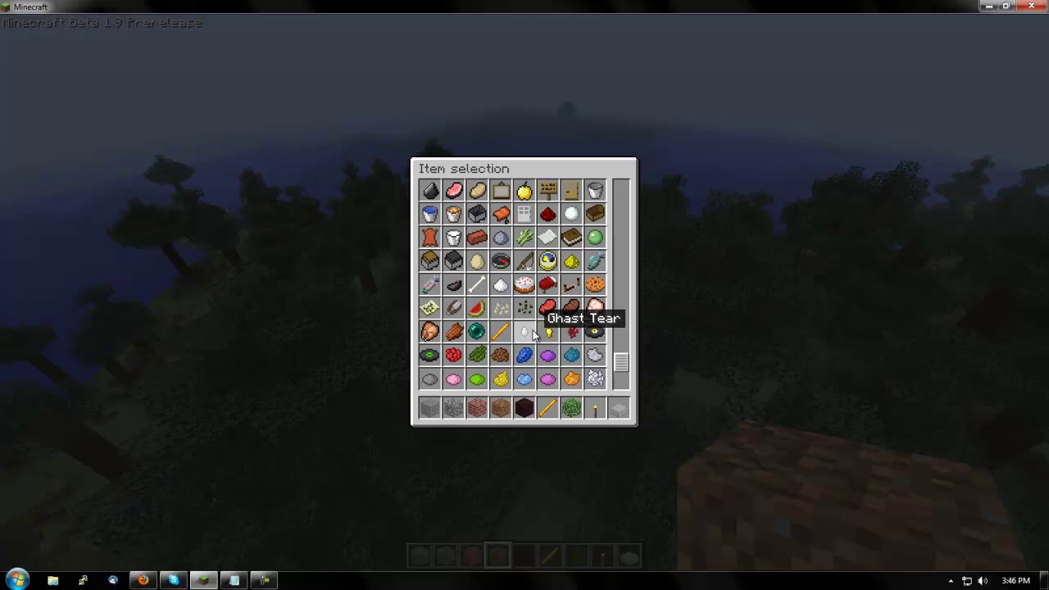
scroll(534, 331, "down", 2)
Stack a two-block nether brick pillar on the grass, then save and quit to title.
key("e")
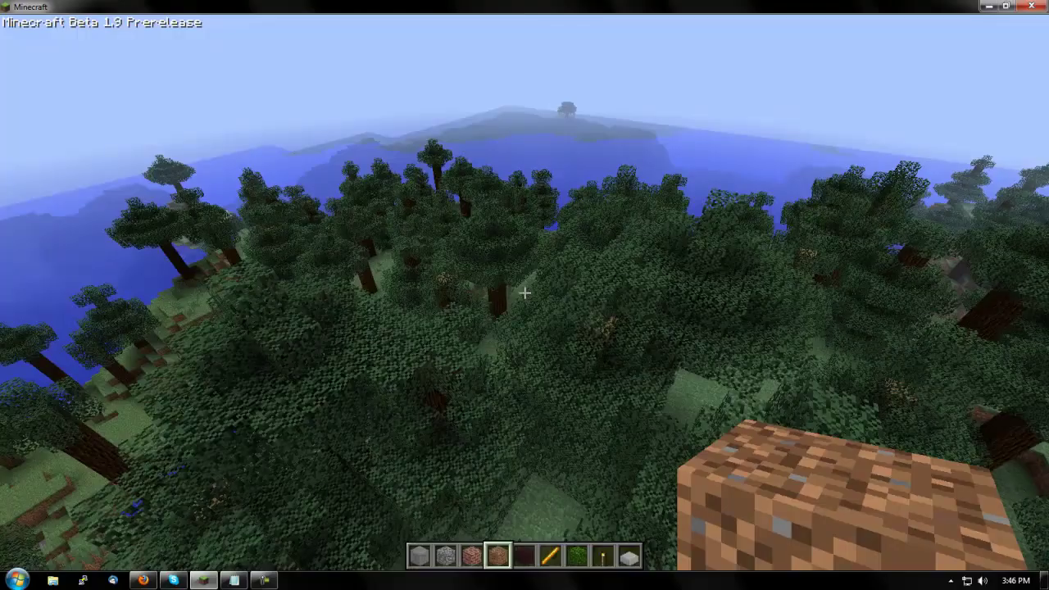
key("4")
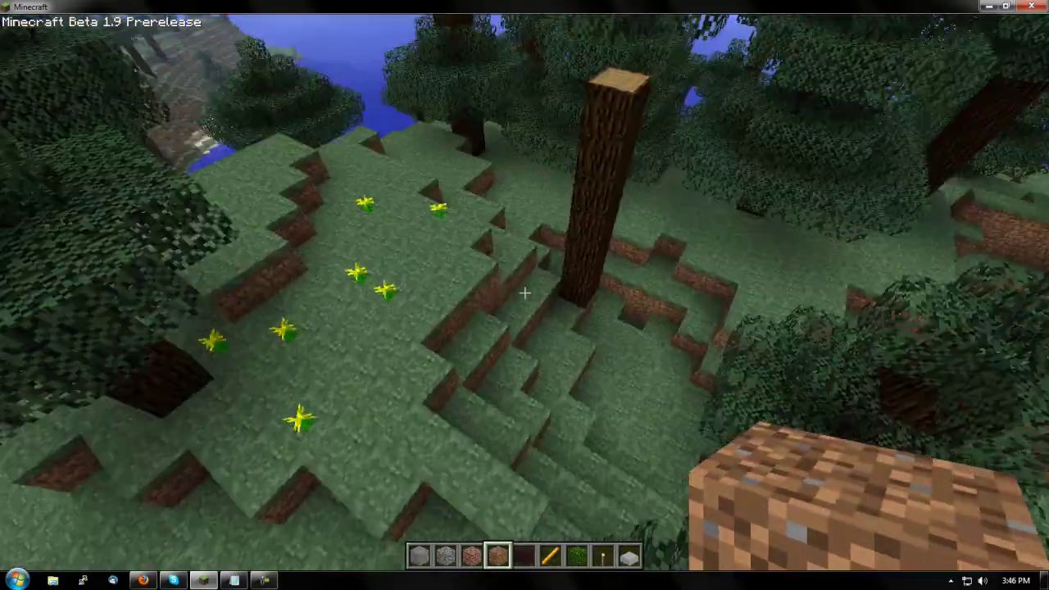
key("5")
right_click(524, 293)
right_click(524, 292)
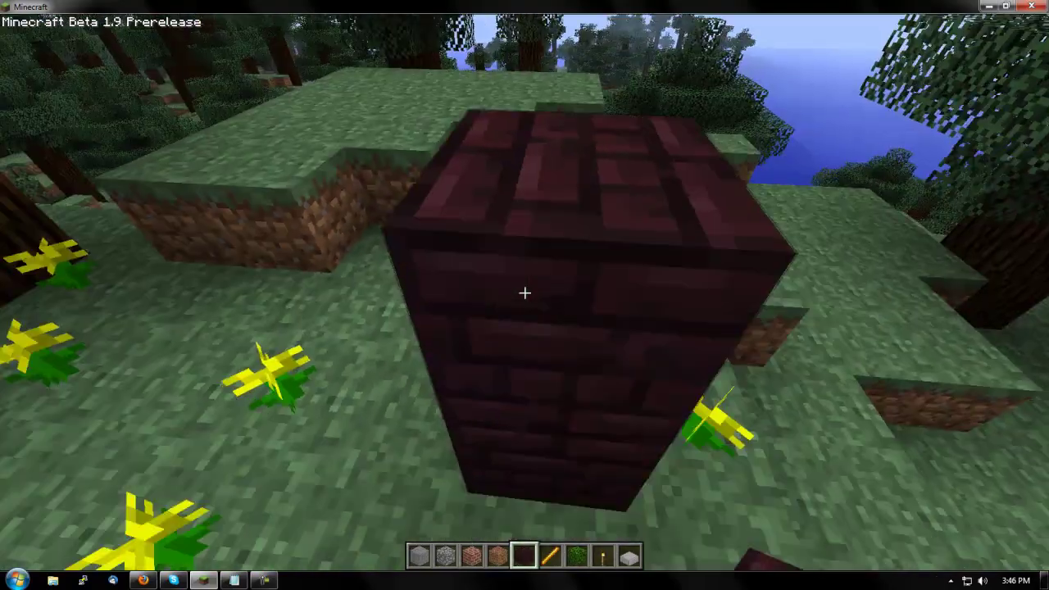
key("Escape")
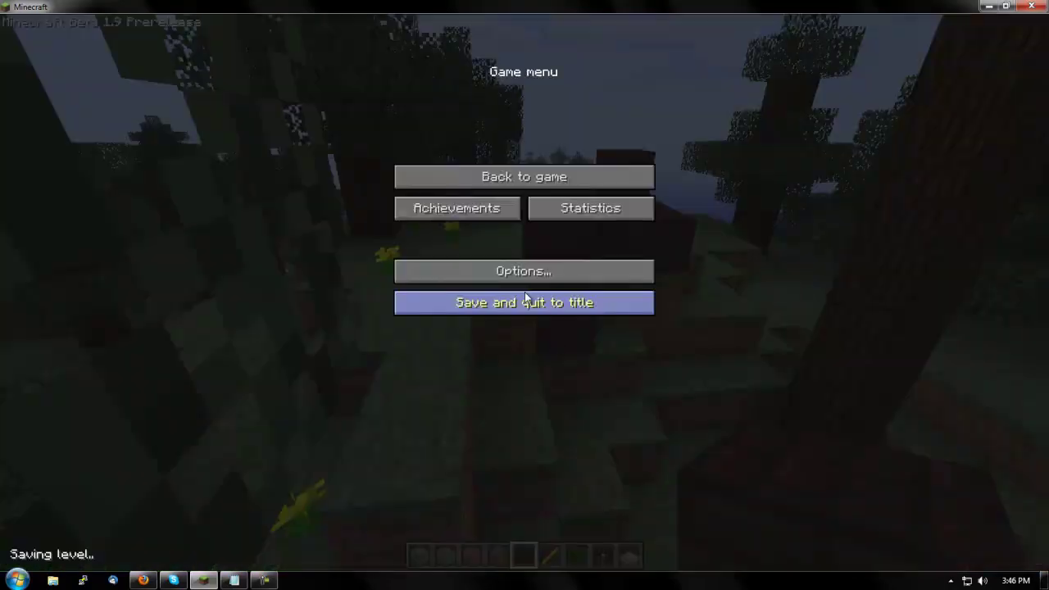
left_click(541, 303)
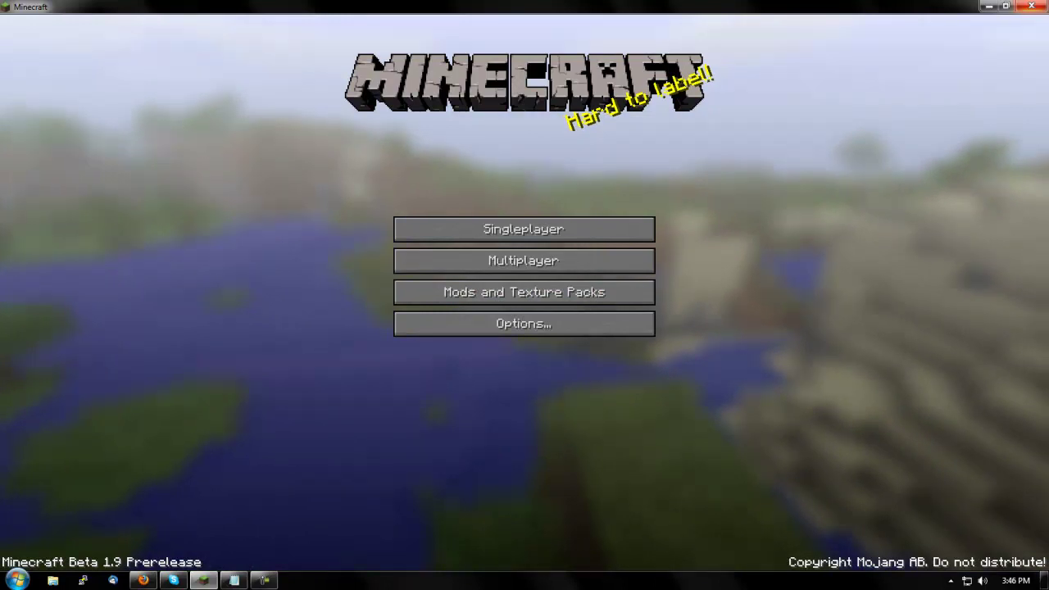
Close Minecraft and highlight the New mobs, Villager and Mooshroom entries in the 1.9 post.
left_click(1030, 7)
left_click_drag(214, 197, 277, 210)
left_click(276, 211)
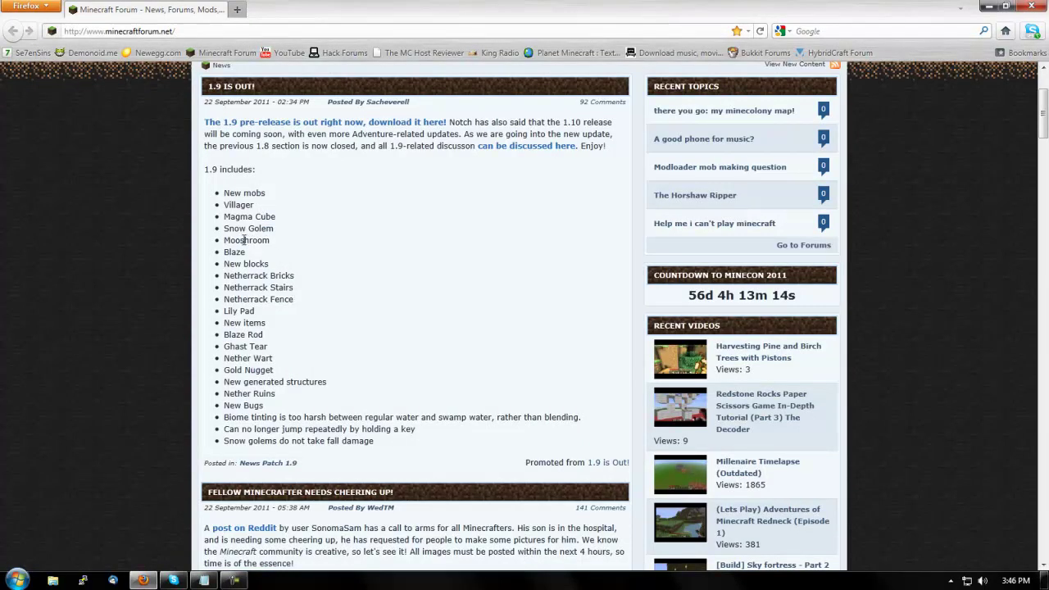
left_click_drag(244, 239, 271, 239)
left_click(271, 239)
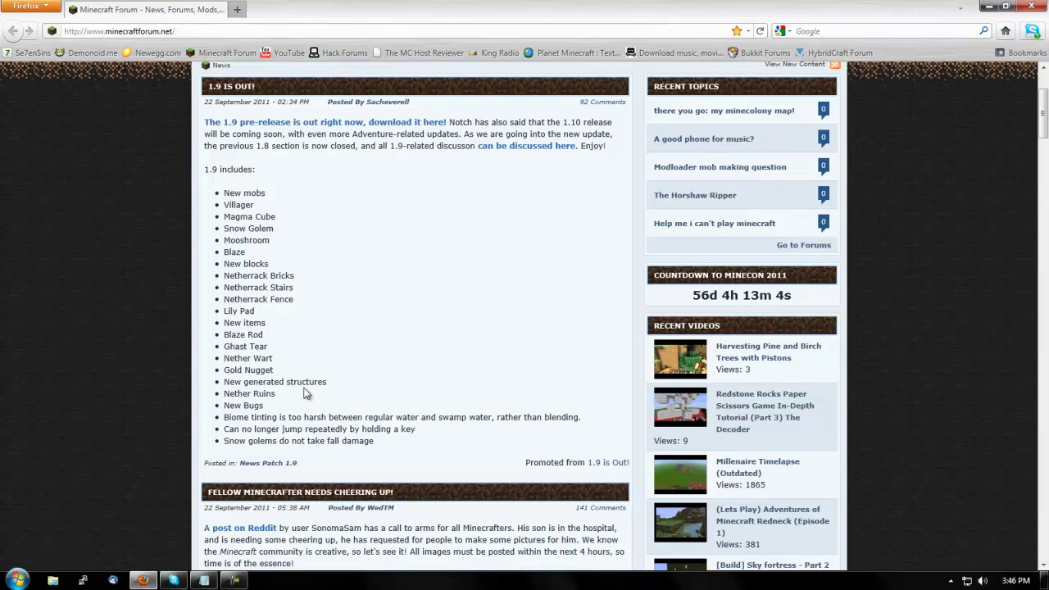
Highlight the New generated structures entry and the biome tinting bug note.
left_click_drag(242, 382, 328, 382)
left_click(343, 389)
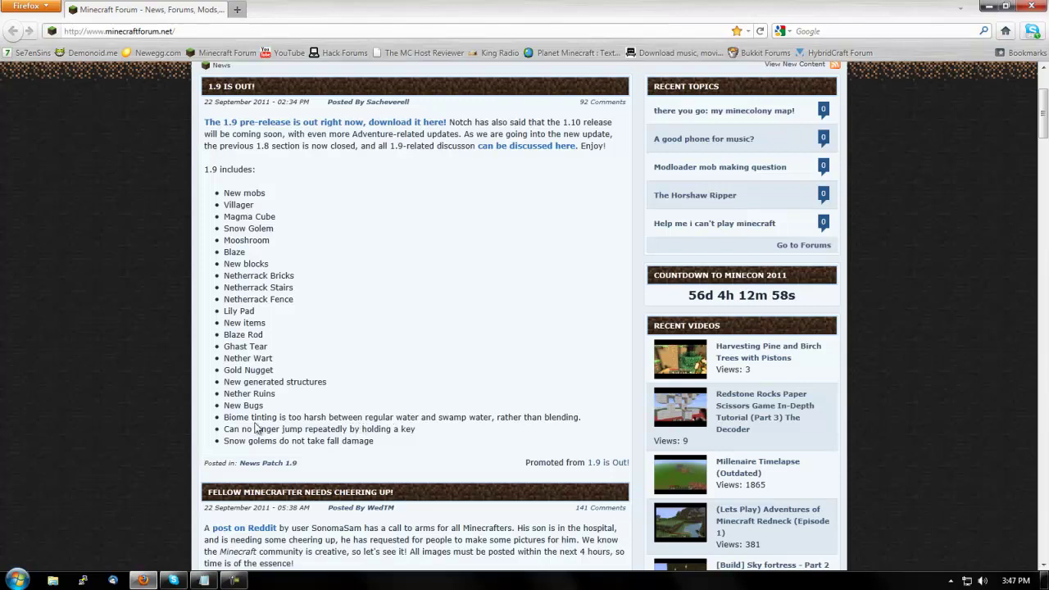
left_click_drag(250, 418, 578, 417)
left_click(308, 455)
Minimize Firefox and Skype, select the minecraft.jar URL in Notepad, and return to Firefox.
left_click(986, 6)
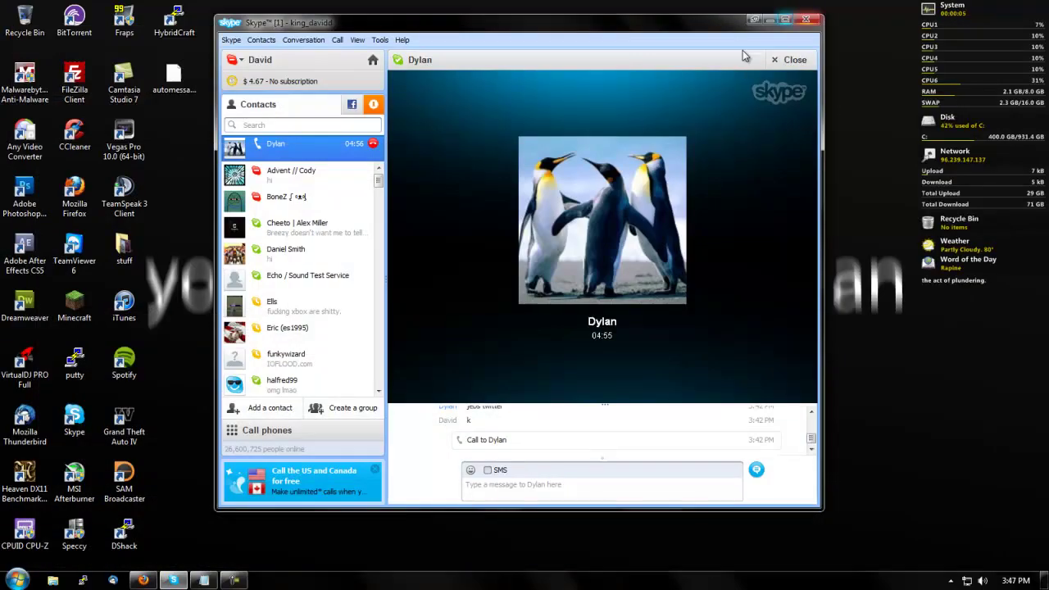
left_click(769, 19)
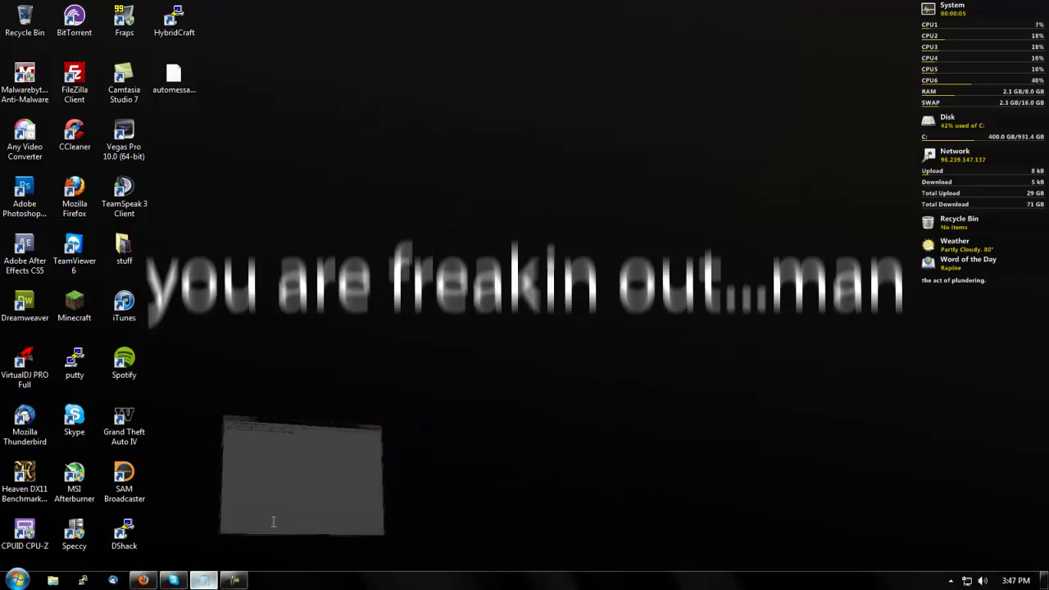
key("ctrl+a")
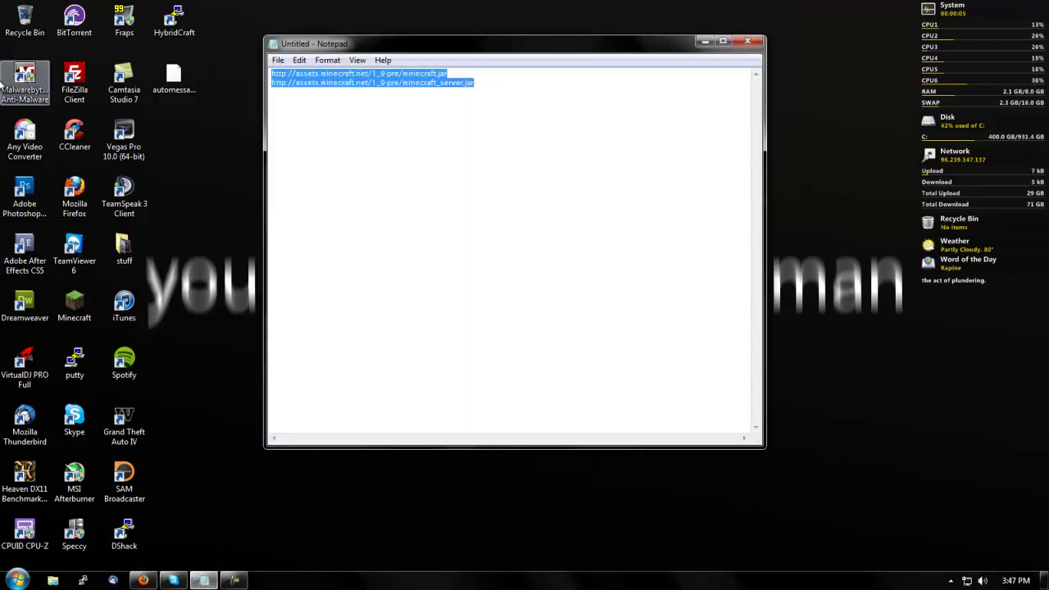
left_click(431, 74)
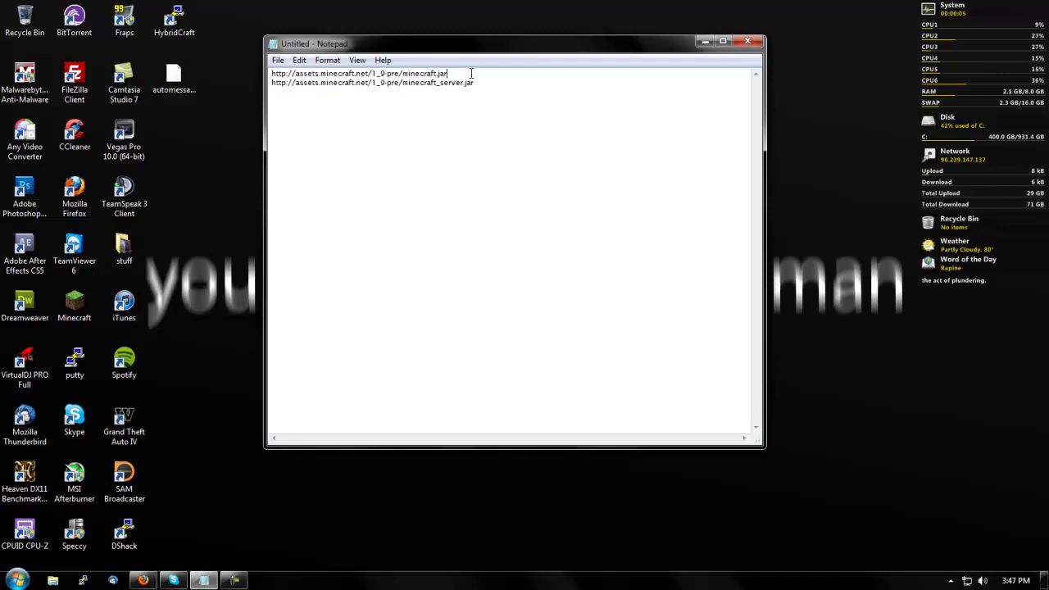
left_click_drag(471, 73, 68, 74)
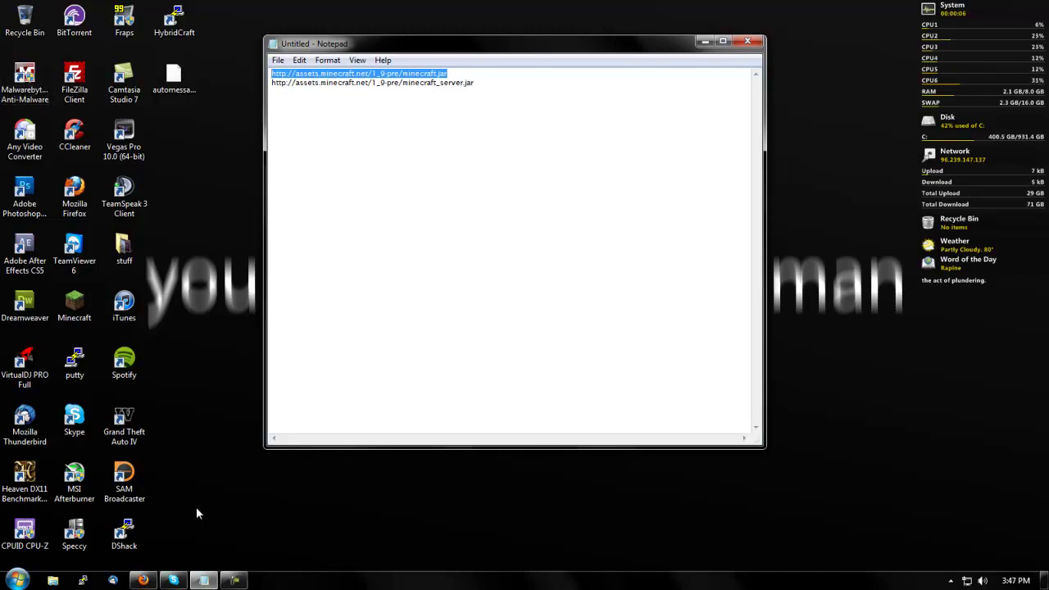
left_click(143, 580)
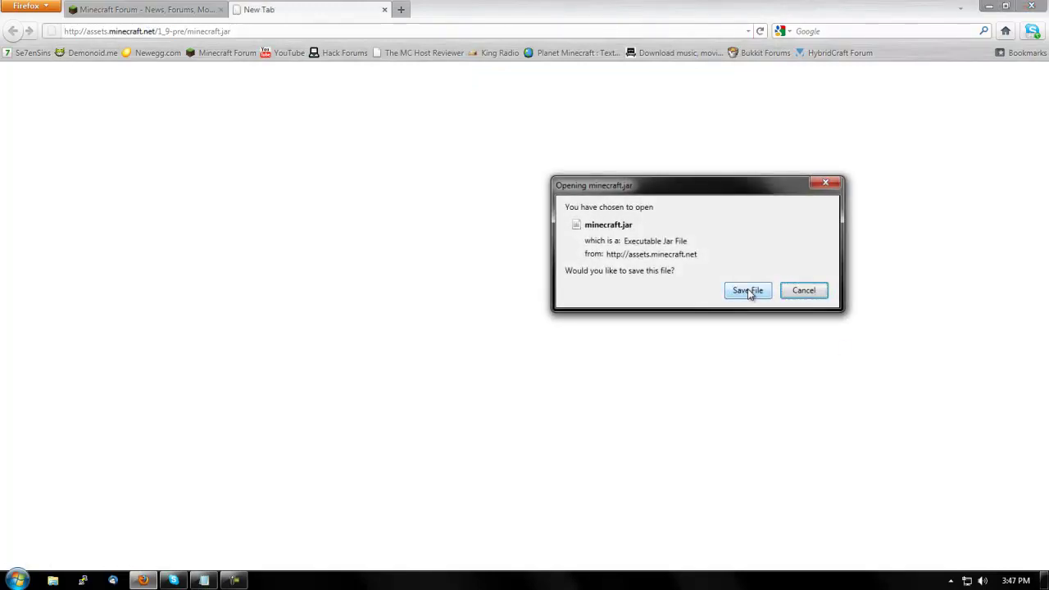
Save minecraft.jar to disk from the Opening minecraft.jar dialog.
left_click(749, 293)
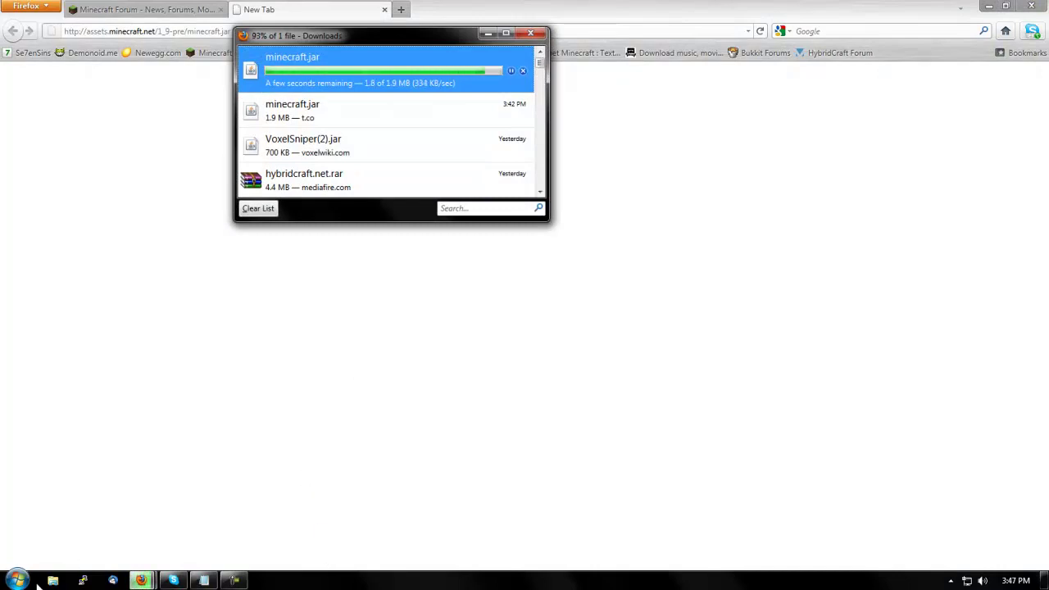
left_click(17, 580)
Open the .minecraft\bin folder via the Run dialog's %appdata% path.
type("run")
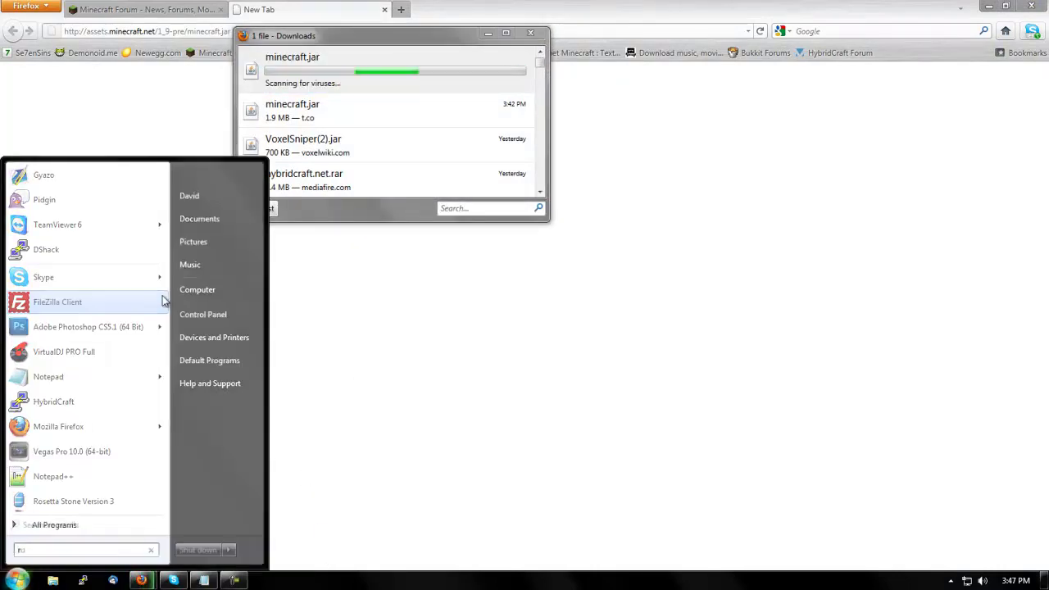
key("Return")
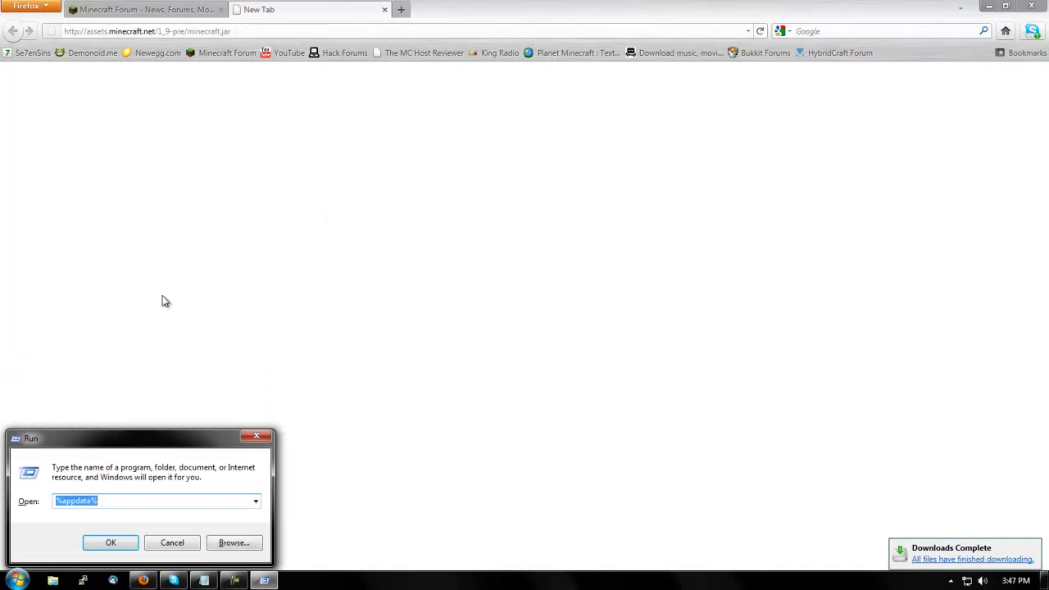
key("Return")
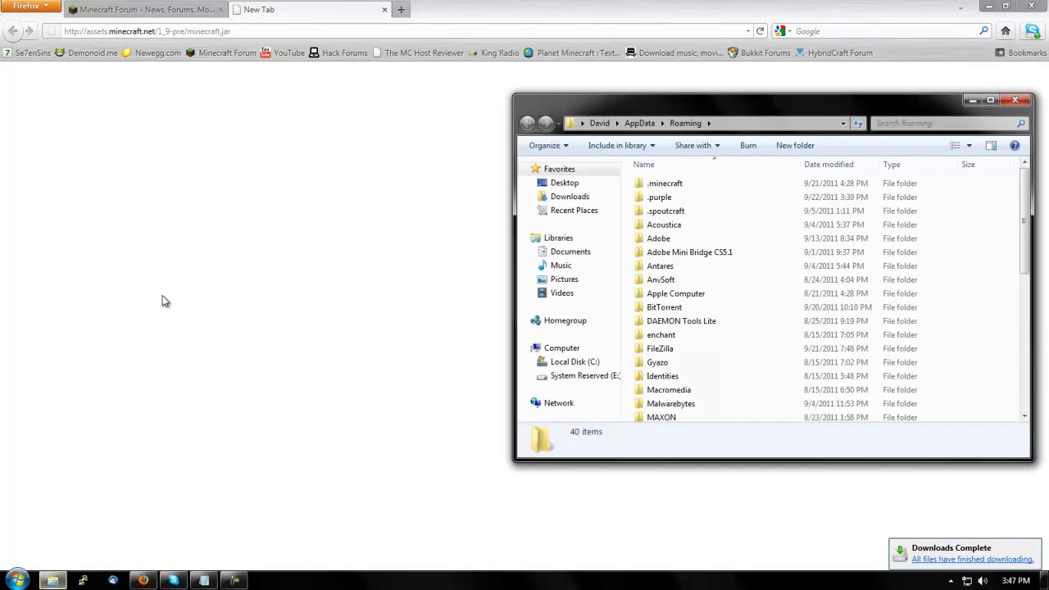
double_click(765, 185)
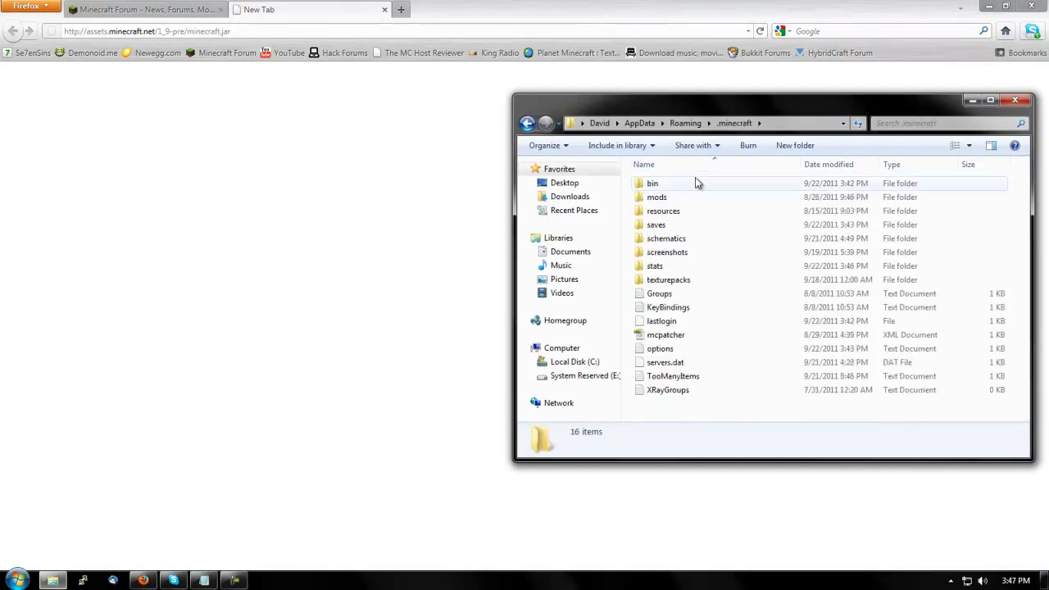
double_click(656, 183)
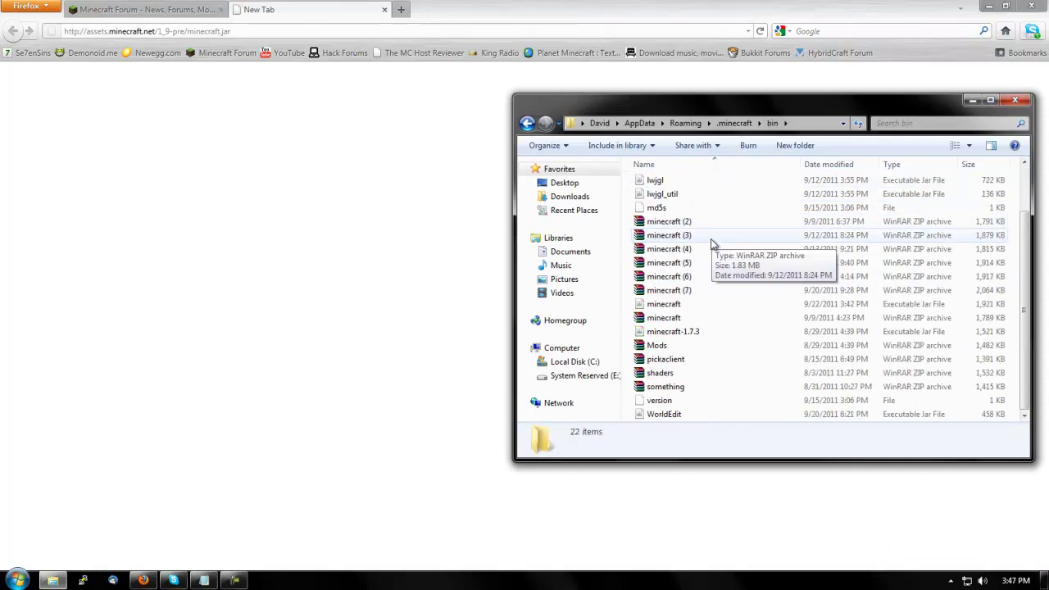
Open Downloads in a second Explorer window and drag the downloaded minecraft file into bin.
left_click(17, 580)
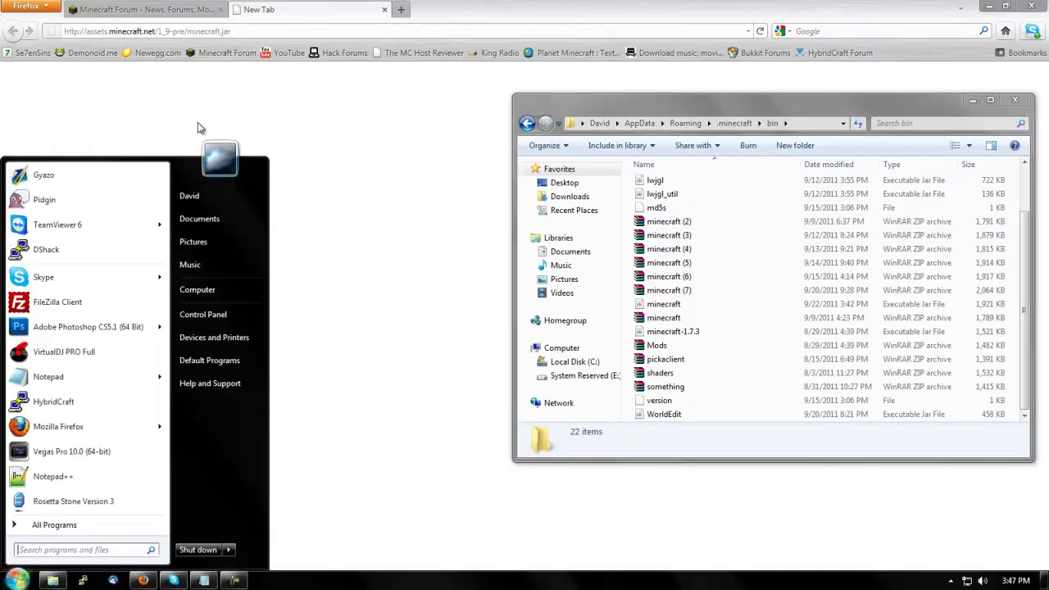
left_click(203, 194)
left_click(70, 104)
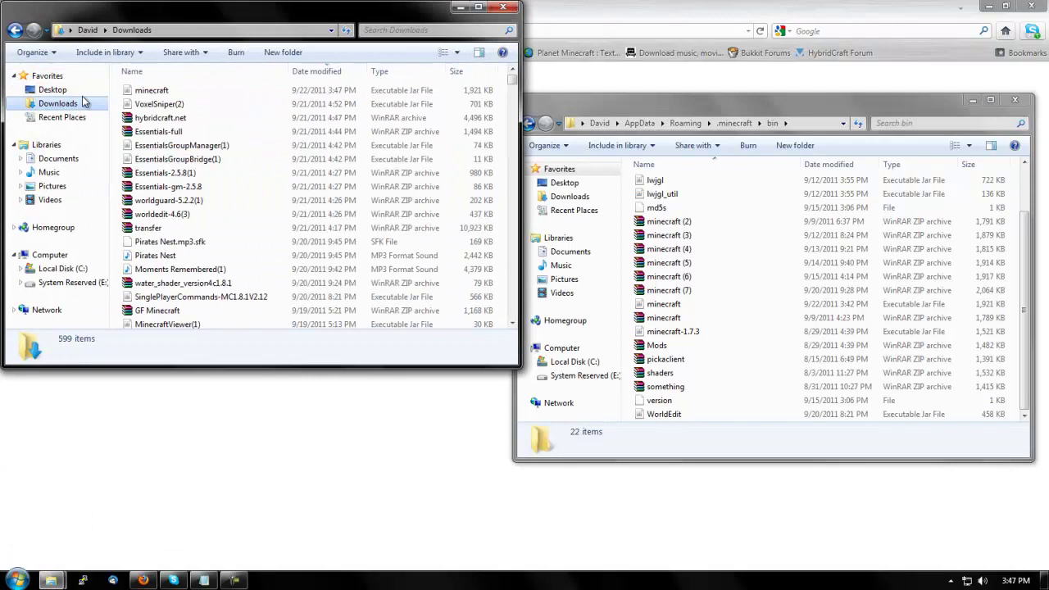
left_click(204, 91)
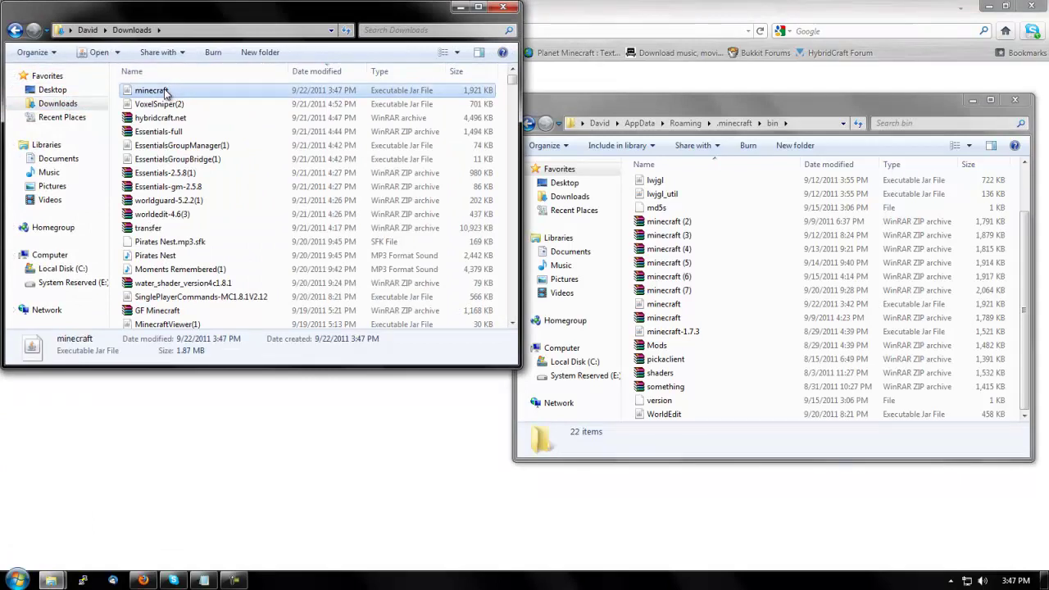
mouse_move(163, 93)
left_mouse_down()
mouse_move(693, 196)
mouse_move(778, 319)
mouse_move(794, 176)
left_mouse_up()
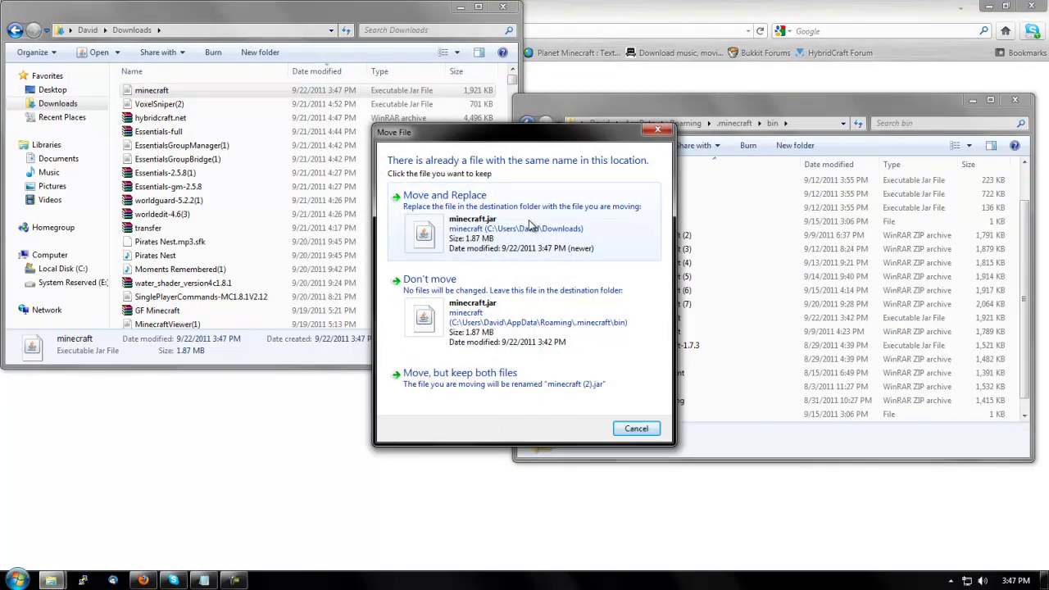
Cancel the conflicting move and rename the downloaded file, mistakenly to 'minecraft (2_'.
left_click(636, 428)
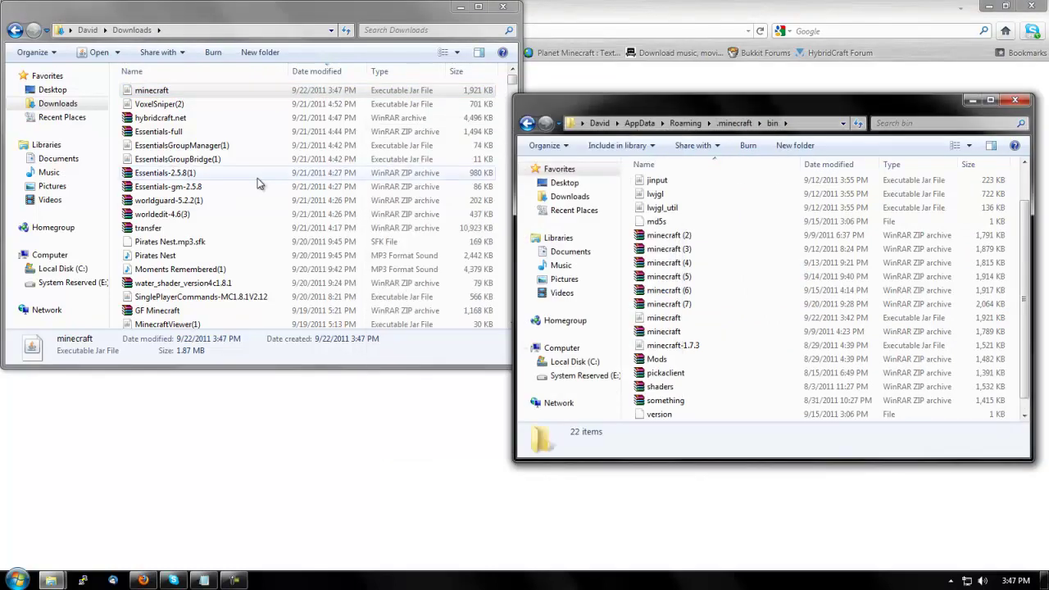
left_click(174, 96)
right_click(176, 95)
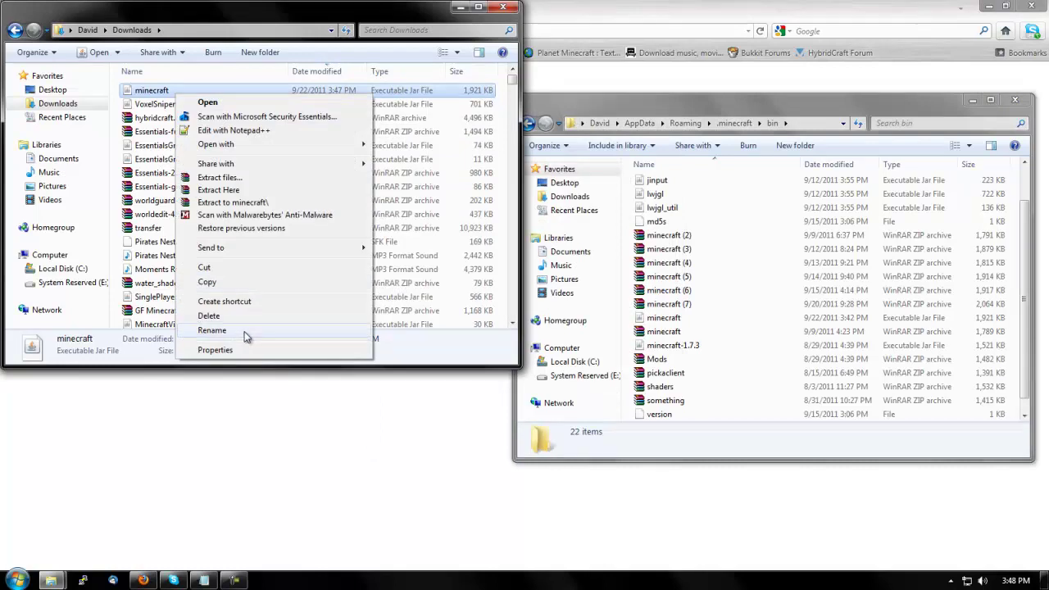
left_click(213, 331)
type("(2")
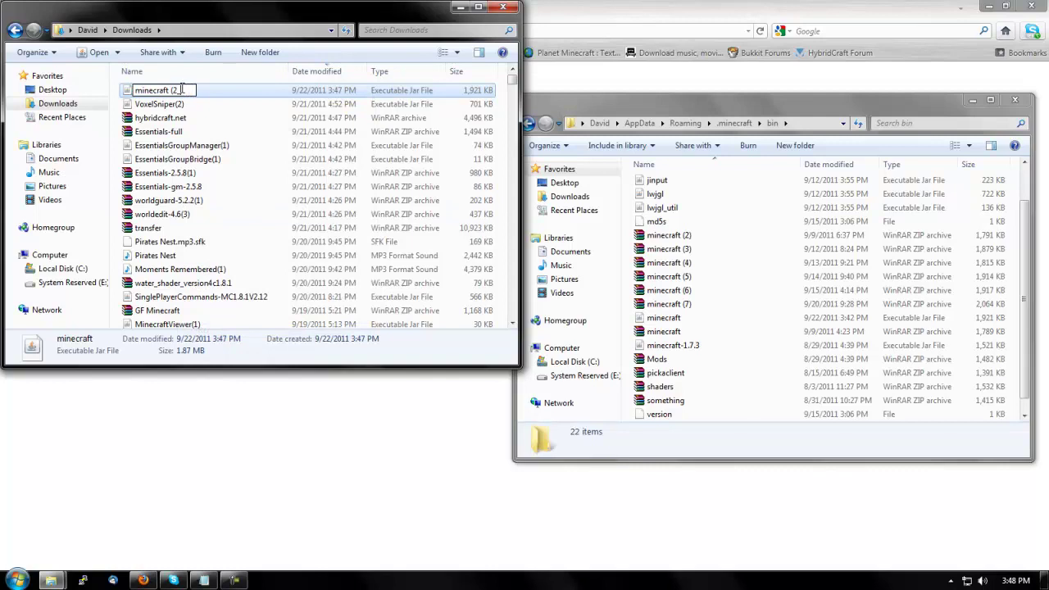
type("_")
key("Return")
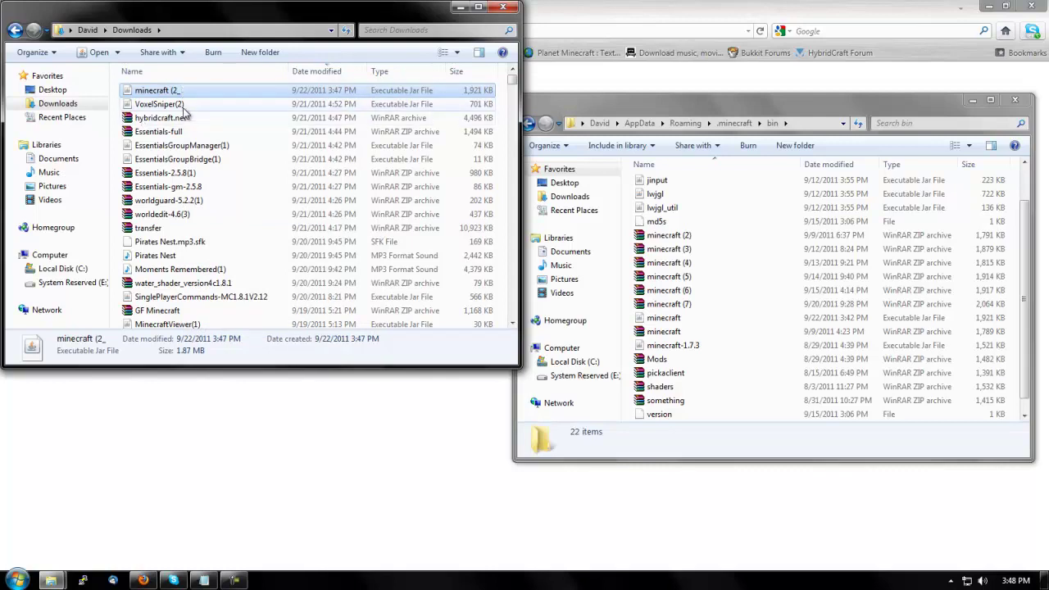
left_click(185, 105)
Correct the downloaded file's name to 'minecraft (2)'.
right_click(191, 96)
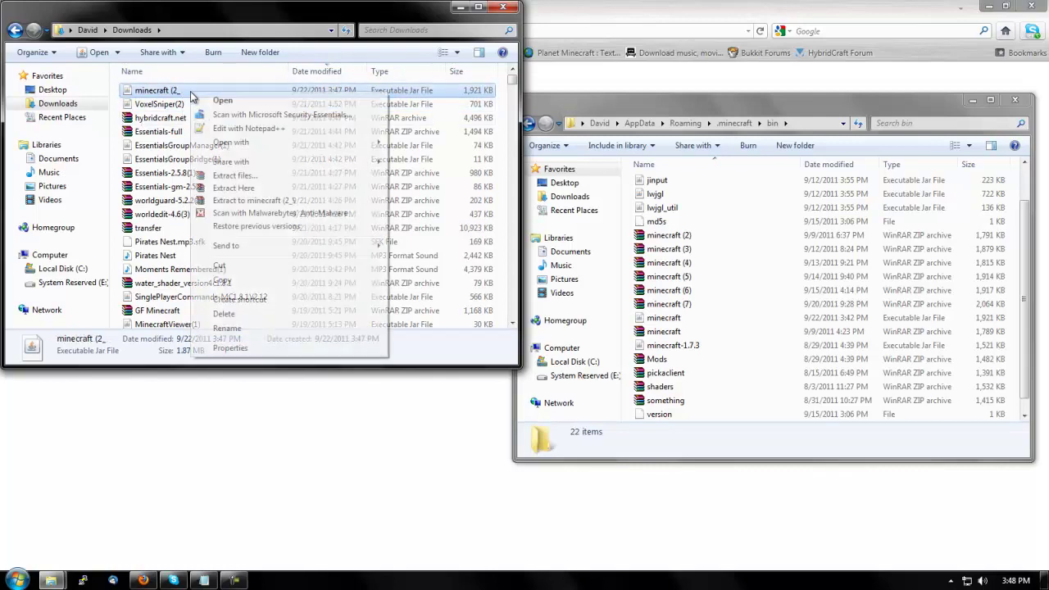
left_click(266, 329)
key("BackSpace")
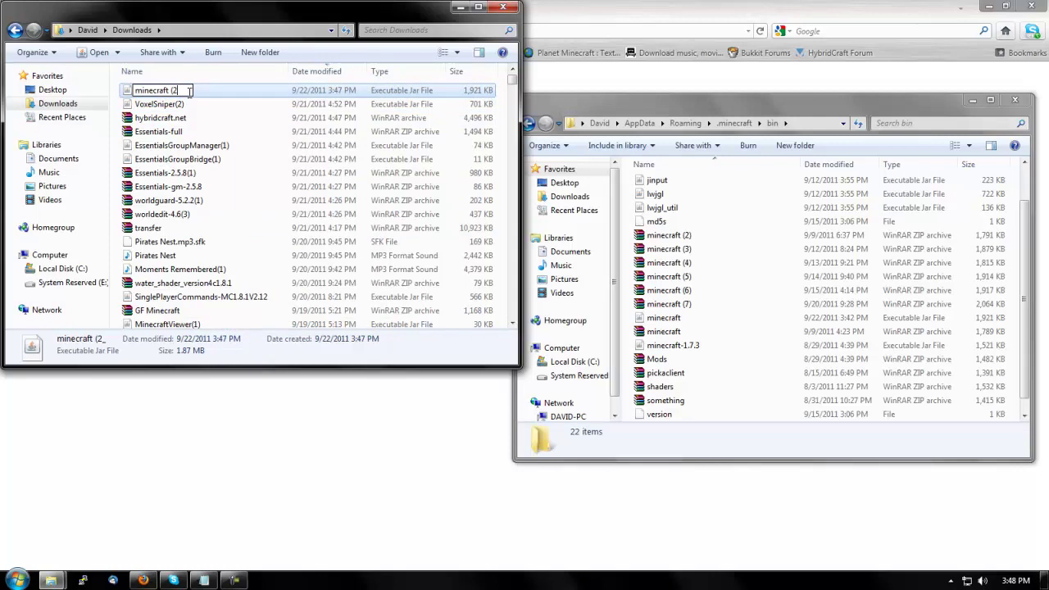
type(")")
key("Return")
Rename the file to plain 'minecraft' and move it into bin, replacing the old minecraft.jar.
right_click(188, 97)
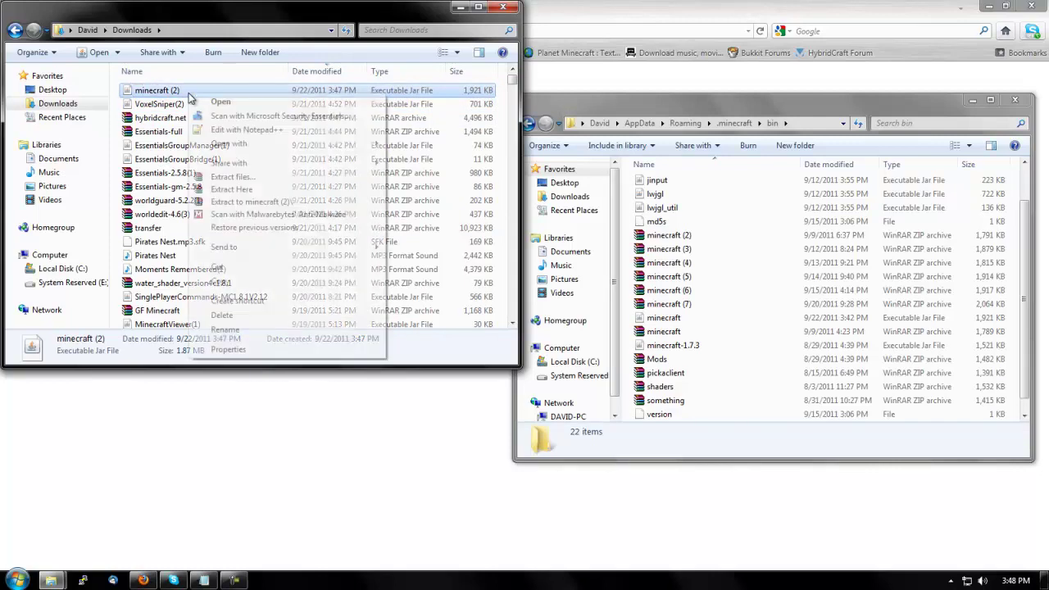
left_click(331, 459)
left_click(184, 90)
key("BackSpace")
key("BackSpace")
key("BackSpace")
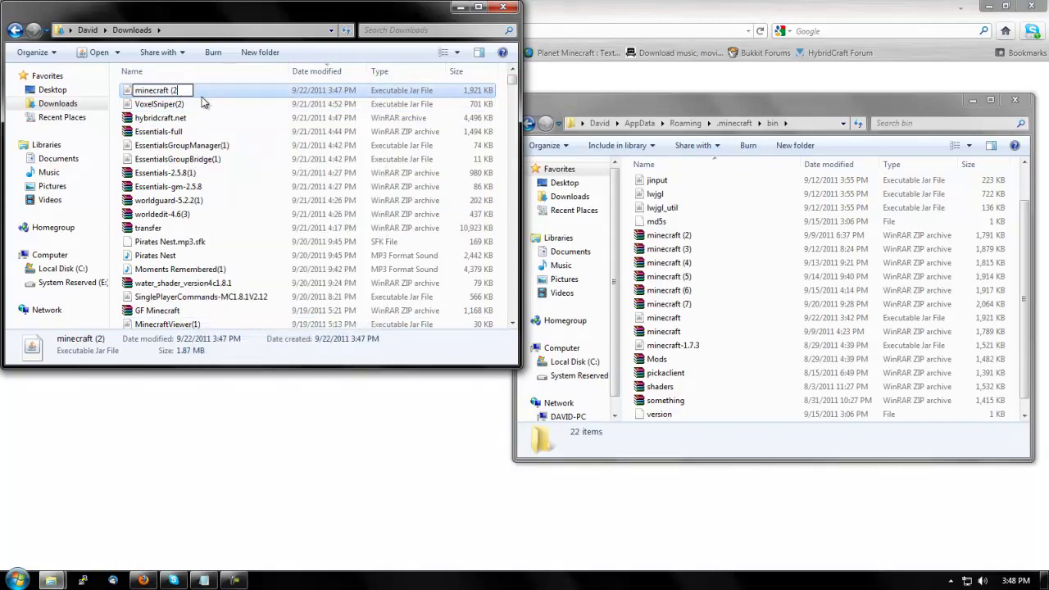
key("Return")
mouse_move(239, 87)
left_mouse_down()
mouse_move(725, 141)
mouse_move(799, 164)
mouse_move(803, 149)
mouse_move(779, 194)
left_mouse_up()
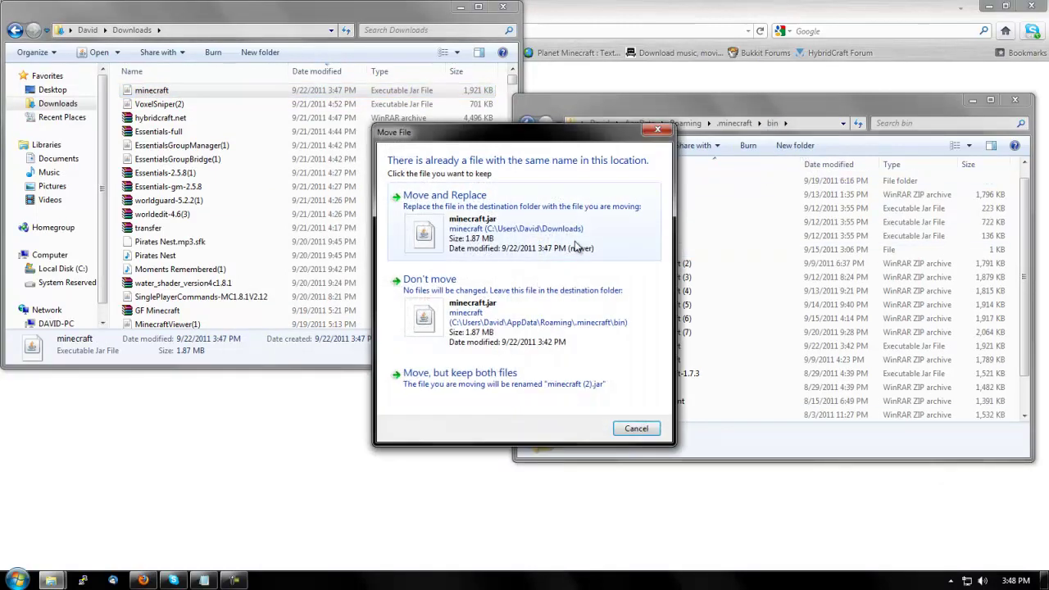
left_click(576, 243)
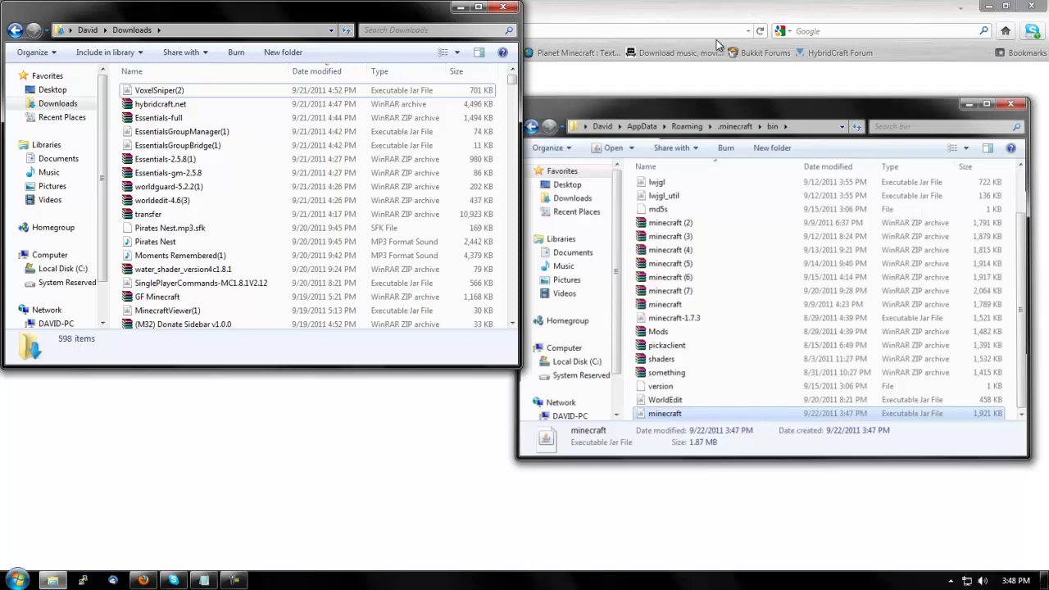
Launch Minecraft from the desktop icon, confirm the Beta 1.9 Prerelease title screen, then close it.
left_click(1014, 99)
left_click(971, 8)
left_click(986, 7)
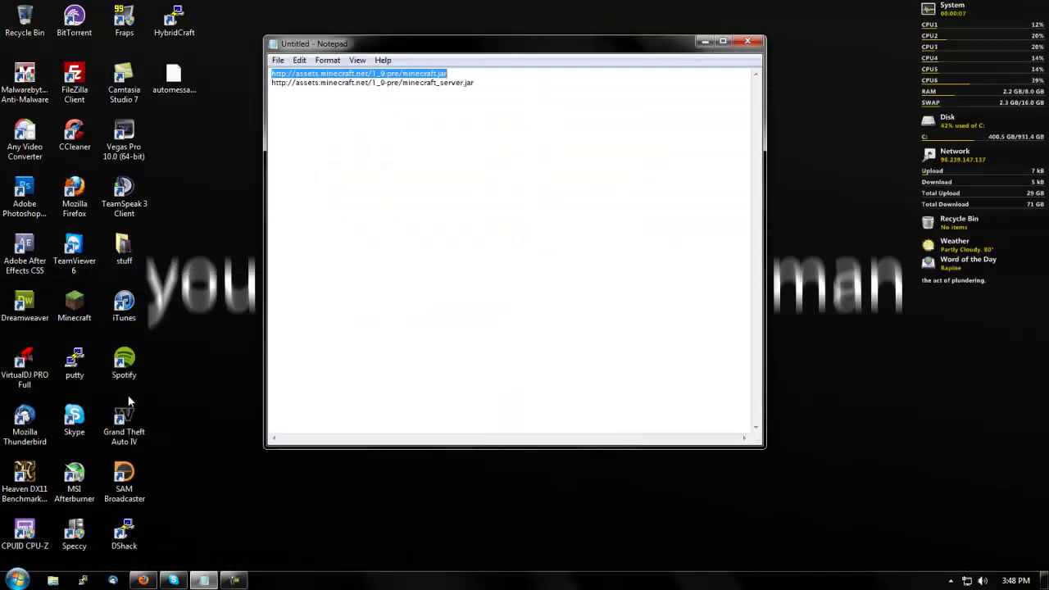
double_click(74, 305)
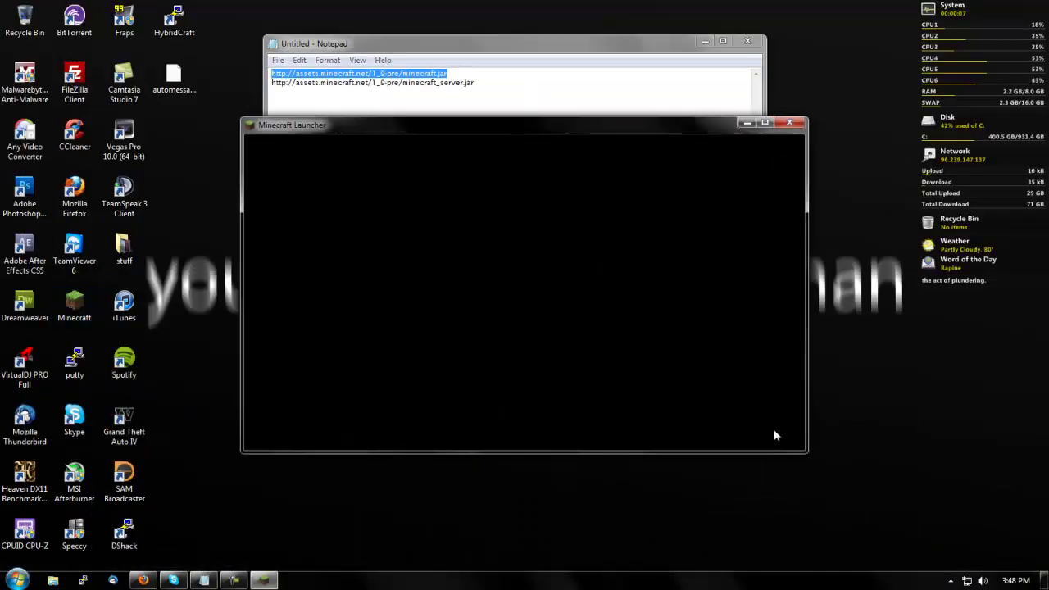
left_click(774, 421)
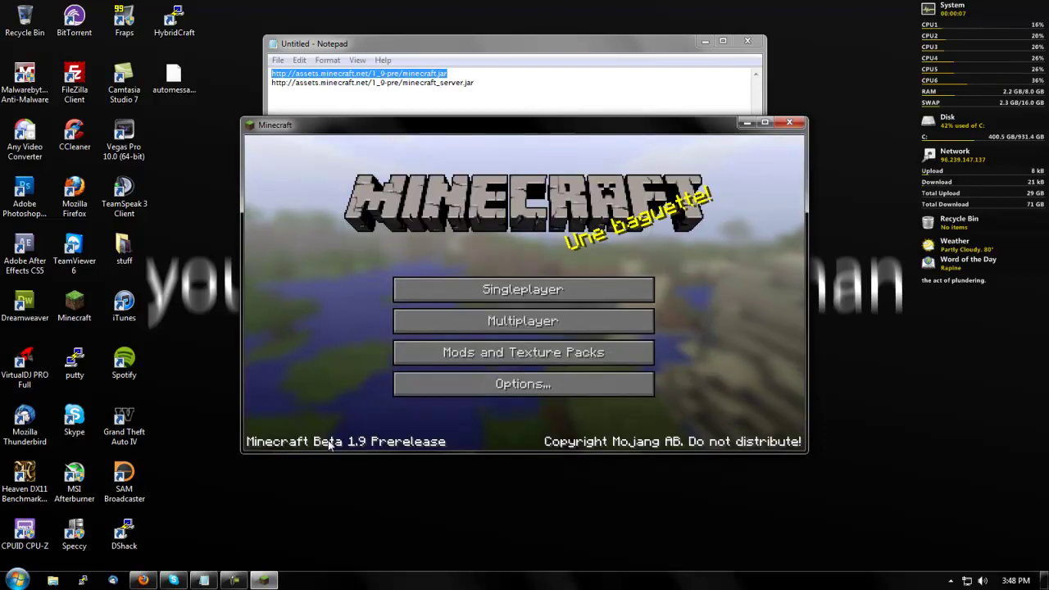
left_click(789, 122)
left_click_drag(475, 83, 271, 83)
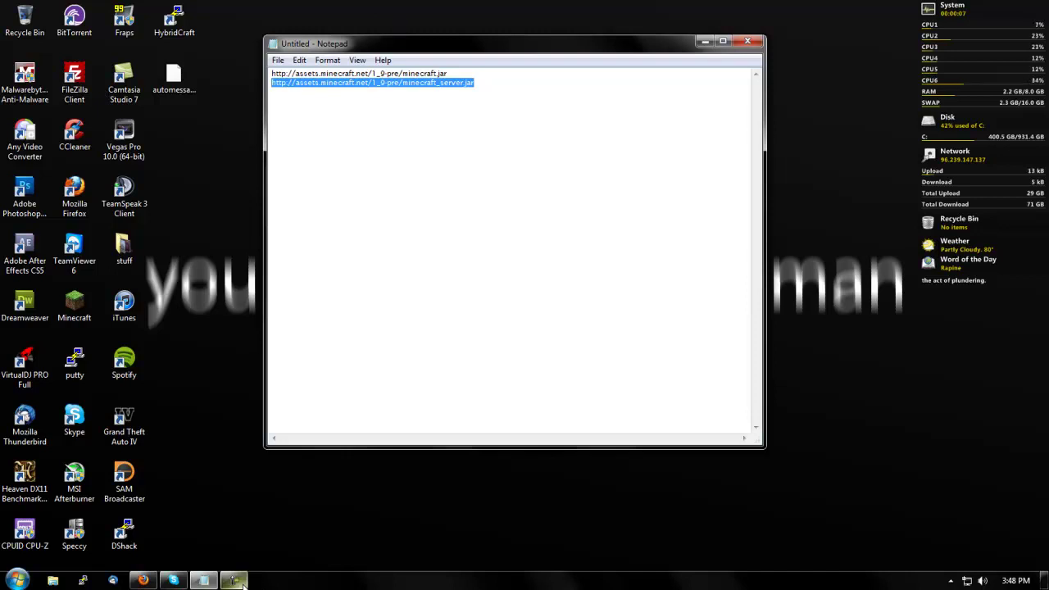
mouse_move(243, 585)
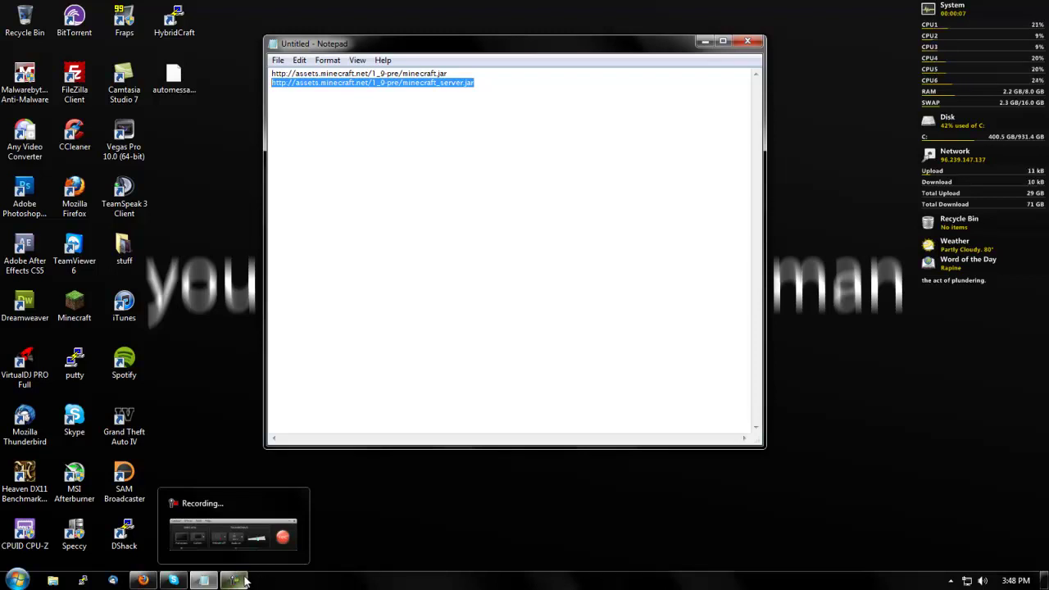
left_click(233, 580)
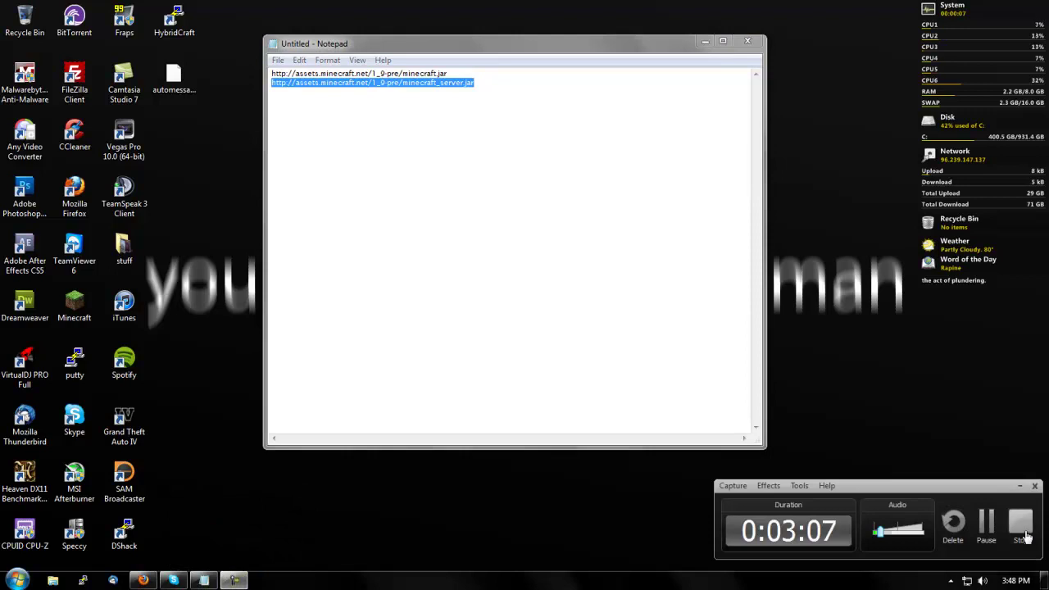